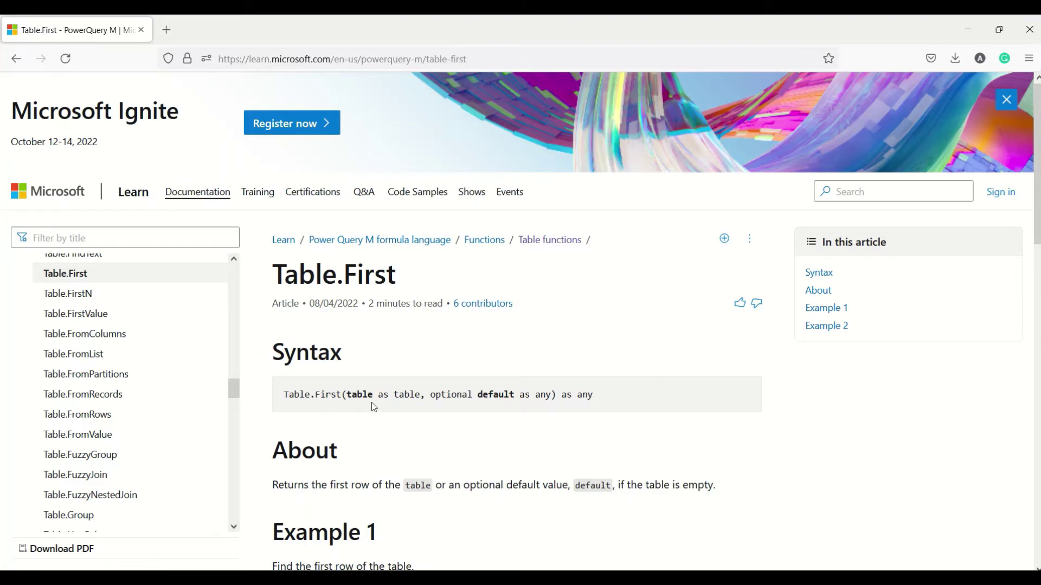
Examine the Table.First syntax, the Table.FromRecords usage in Example 1 and the default record argument [a = 0, b = 0] in Example 2
{"action": "double_click", "coordinate": [359, 396]}
{"action": "scroll", "coordinate": [504, 380], "scroll_direction": "down", "scroll_amount": 1}
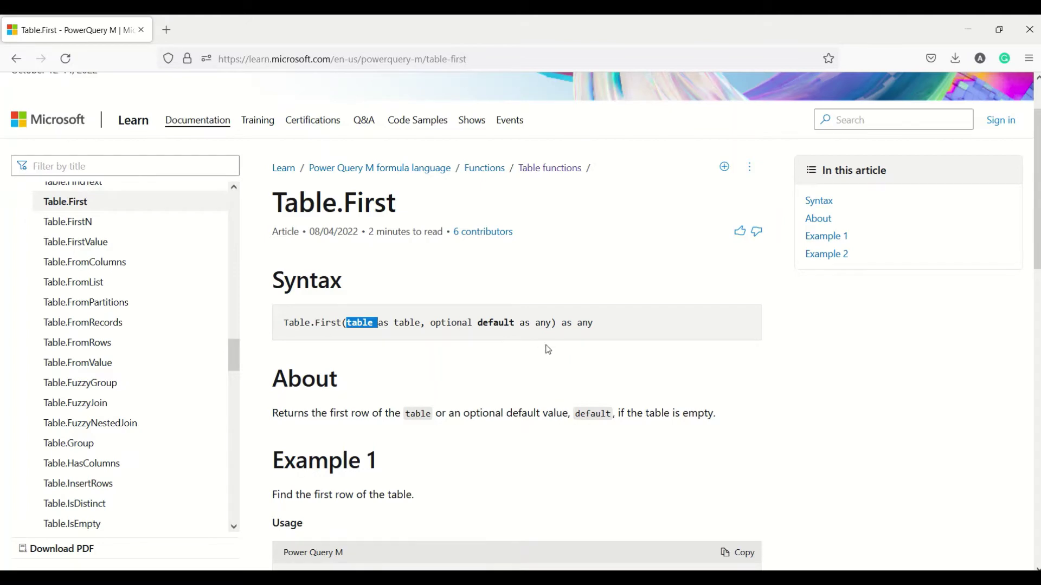
{"action": "scroll", "coordinate": [547, 350], "scroll_direction": "down", "scroll_amount": 3}
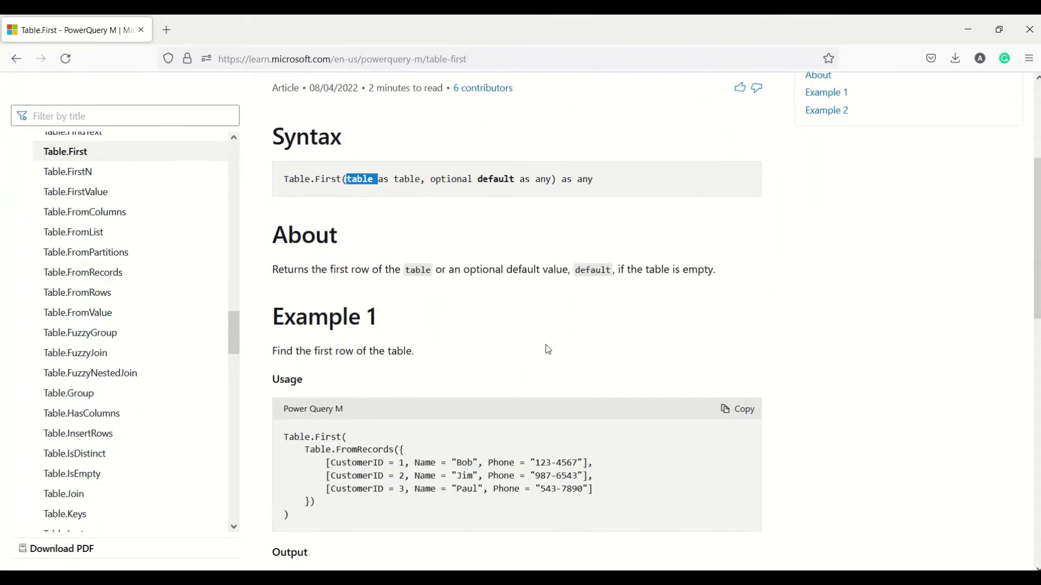
{"action": "left_click_drag", "start_coordinate": [304, 378], "coordinate": [325, 431]}
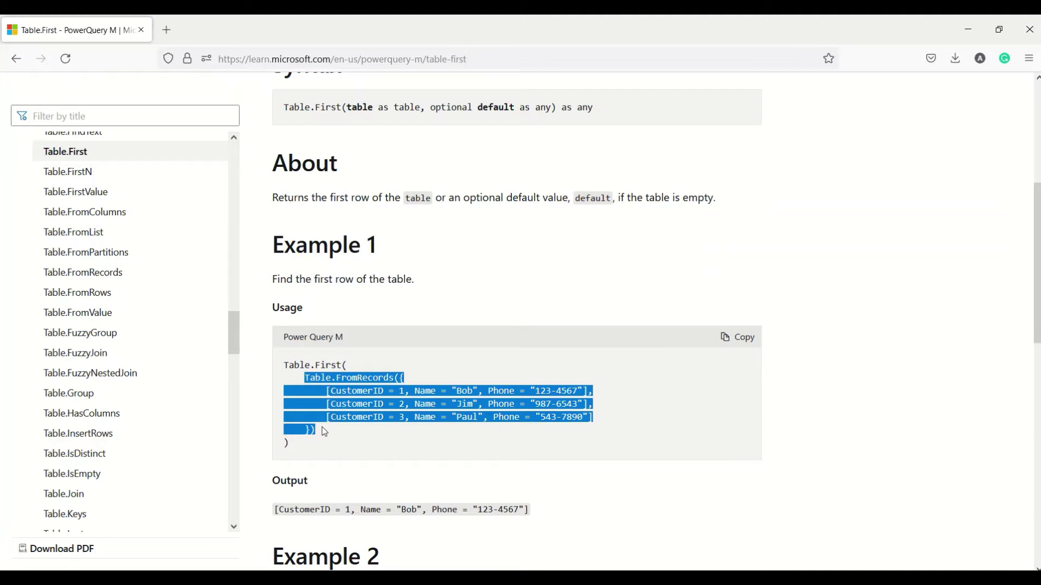
{"action": "scroll", "coordinate": [327, 378], "scroll_direction": "down", "scroll_amount": 1}
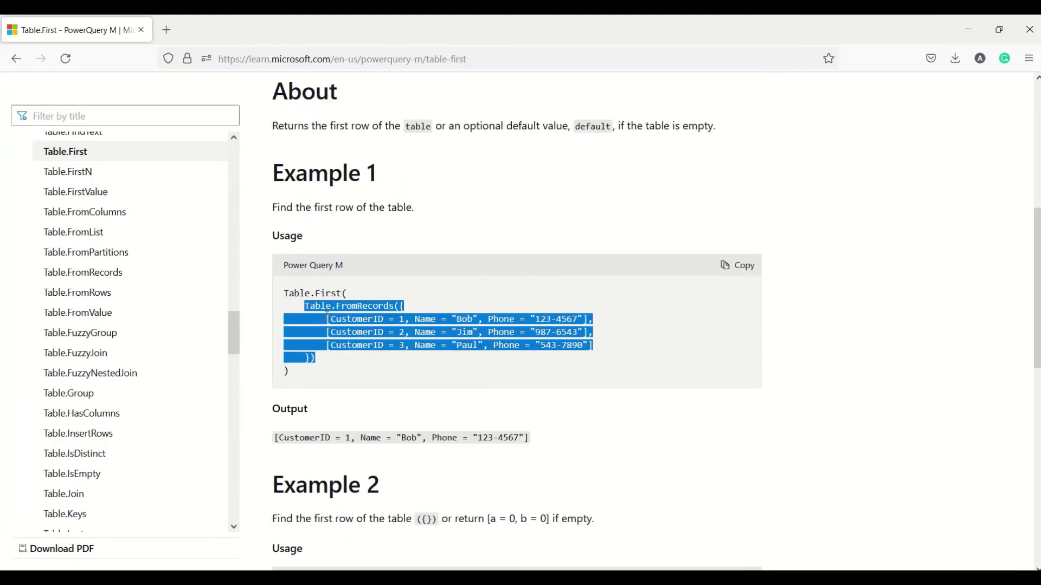
{"action": "left_click_drag", "start_coordinate": [326, 319], "coordinate": [587, 322]}
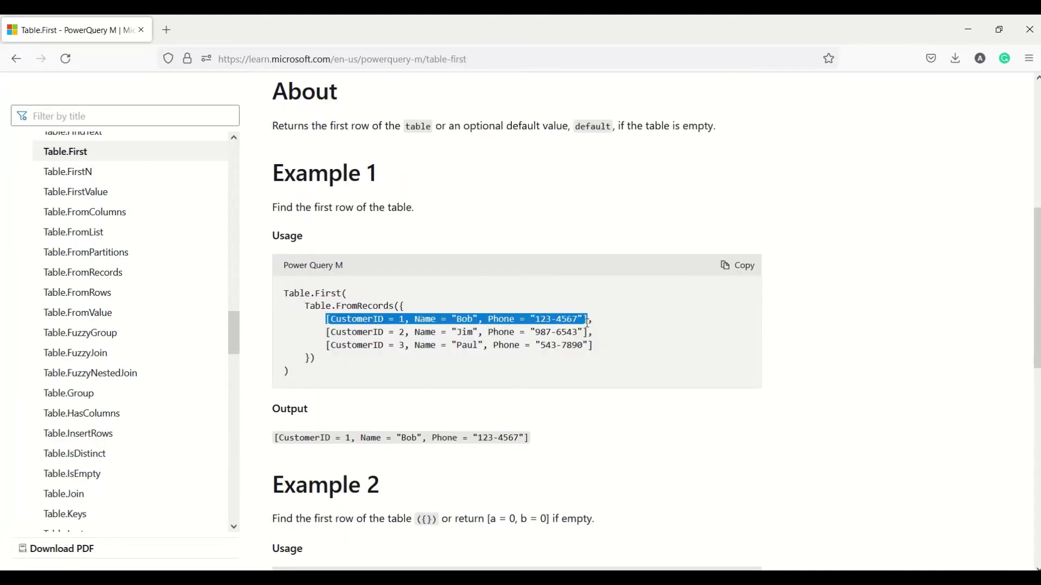
{"action": "scroll", "coordinate": [587, 321], "scroll_direction": "down", "scroll_amount": 5}
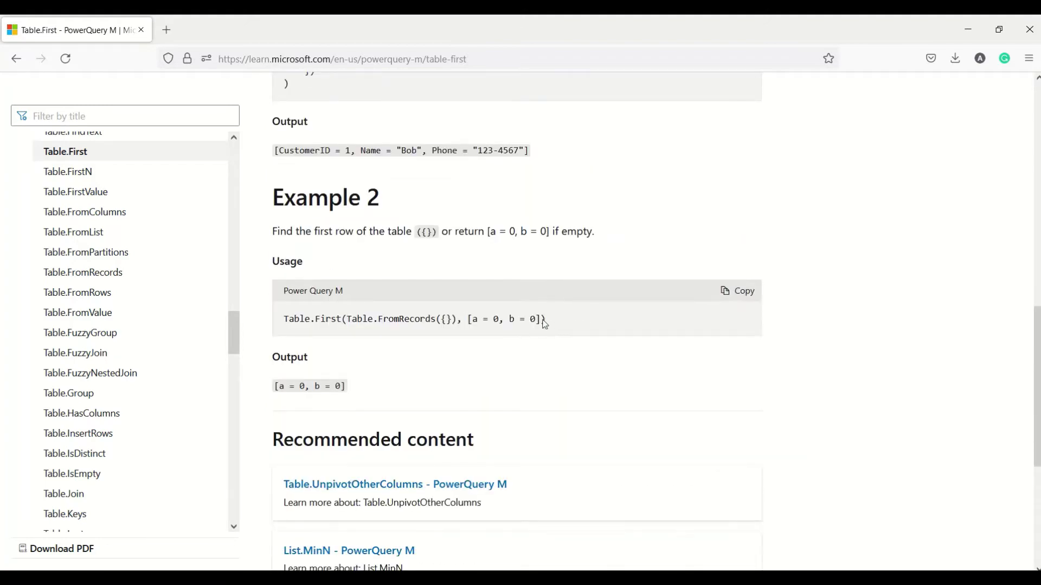
{"action": "left_click_drag", "start_coordinate": [545, 324], "coordinate": [287, 330]}
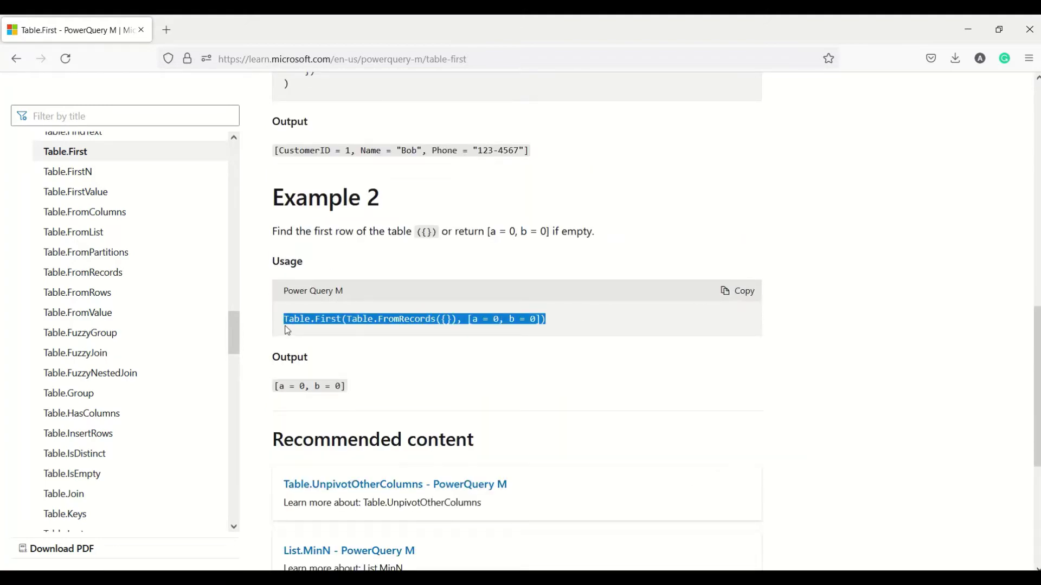
{"action": "left_click", "coordinate": [488, 321]}
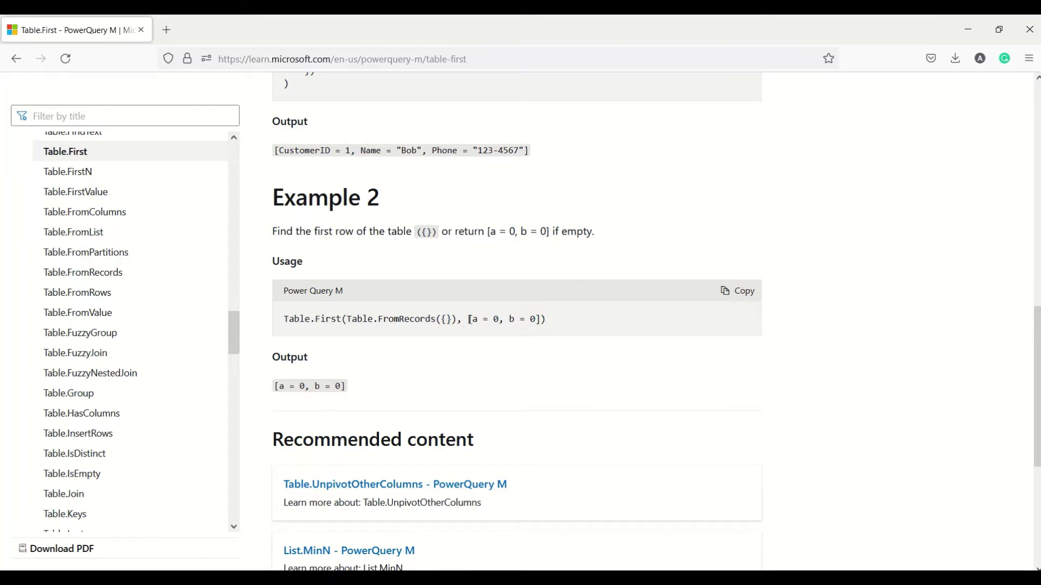
{"action": "left_click_drag", "start_coordinate": [469, 319], "coordinate": [543, 319]}
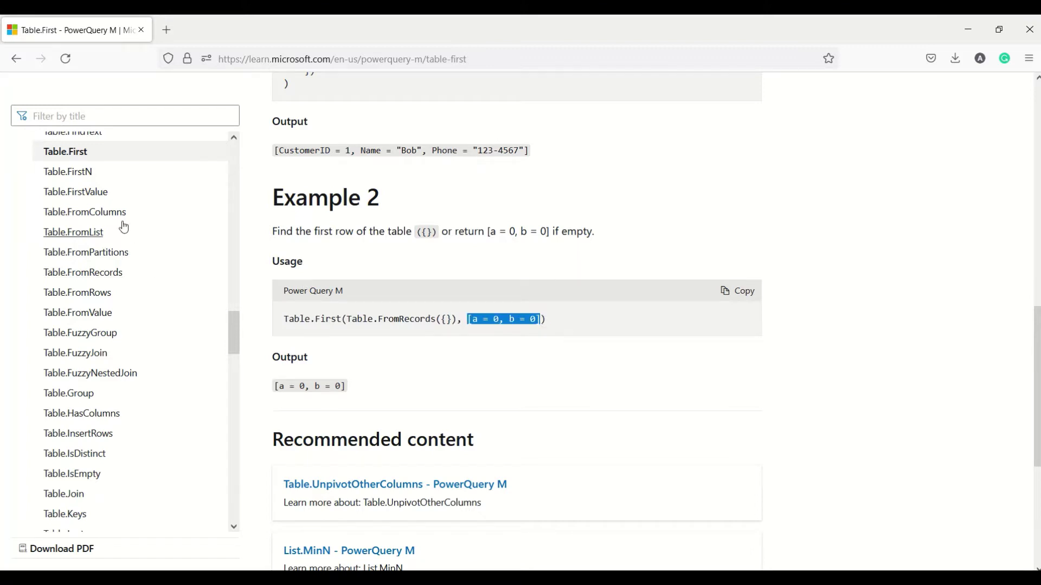
Open the Table.FirstN reference page and examine its countOrCondition argument, the row-count example and the each [a] > 0 example
{"action": "left_click", "coordinate": [84, 172]}
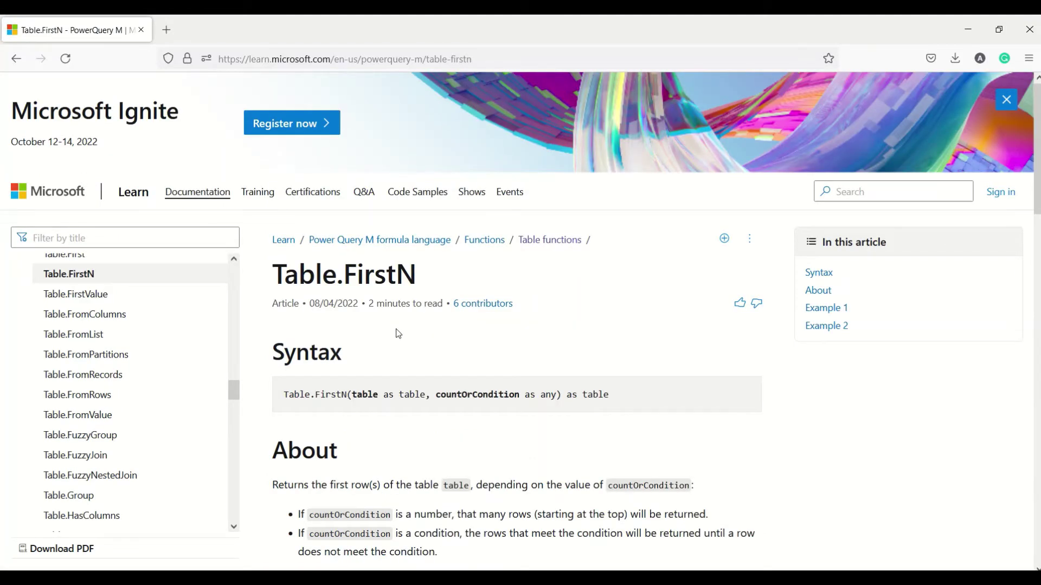
{"action": "scroll", "coordinate": [398, 334], "scroll_direction": "down", "scroll_amount": 6}
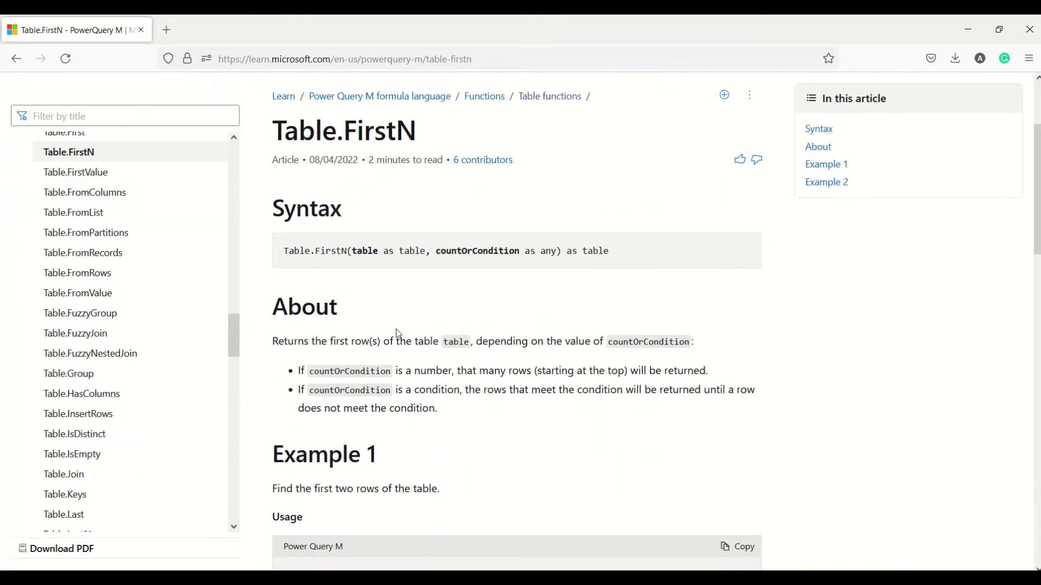
{"action": "scroll", "coordinate": [397, 329], "scroll_direction": "down", "scroll_amount": 2}
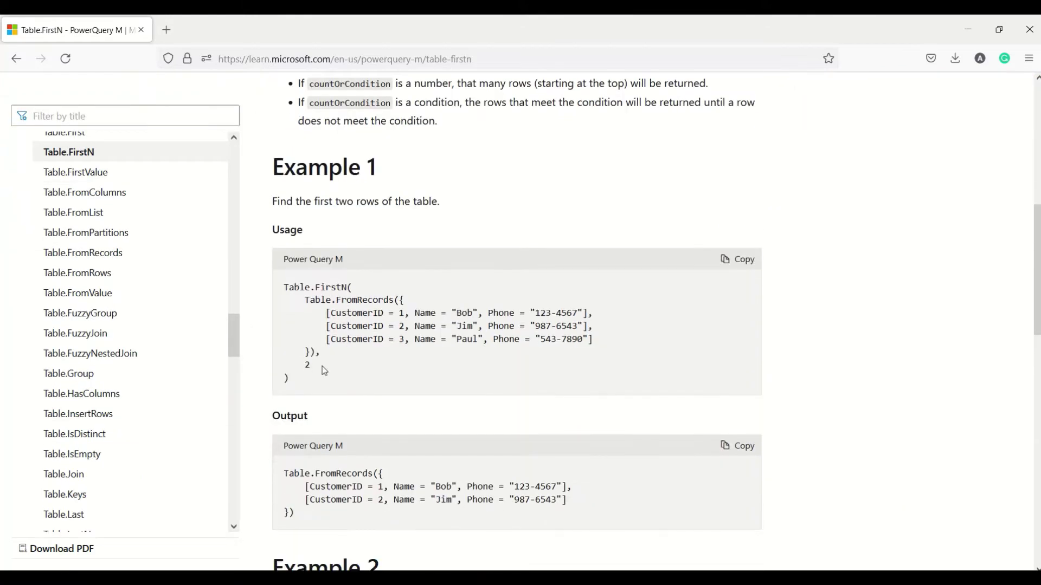
{"action": "left_click_drag", "start_coordinate": [311, 366], "coordinate": [303, 365]}
{"action": "scroll", "coordinate": [334, 353], "scroll_direction": "down", "scroll_amount": 6}
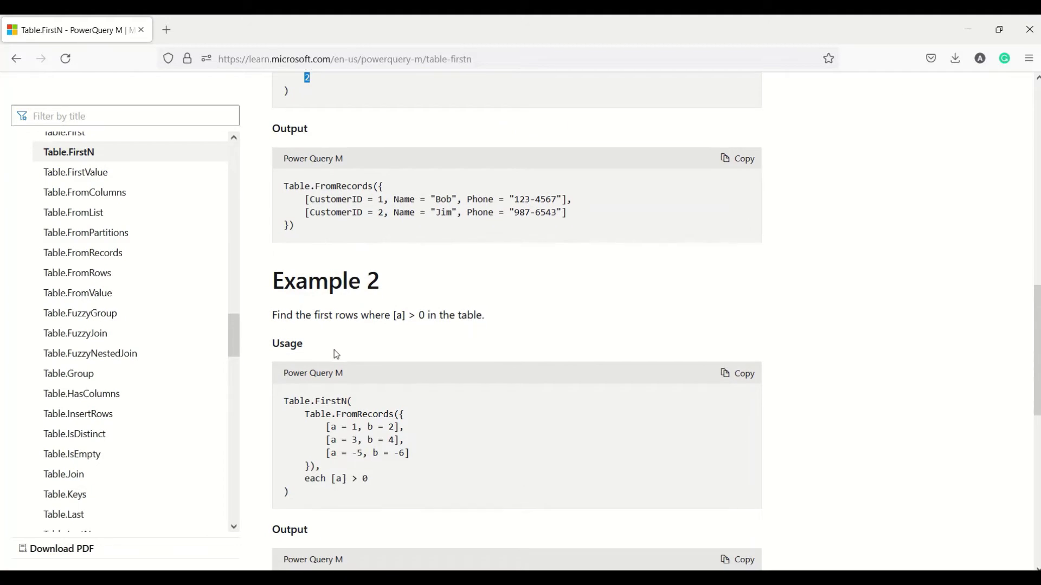
{"action": "scroll", "coordinate": [369, 336], "scroll_direction": "up", "scroll_amount": 1}
{"action": "scroll", "coordinate": [370, 336], "scroll_direction": "down", "scroll_amount": 1}
{"action": "scroll", "coordinate": [355, 477], "scroll_direction": "down", "scroll_amount": 1}
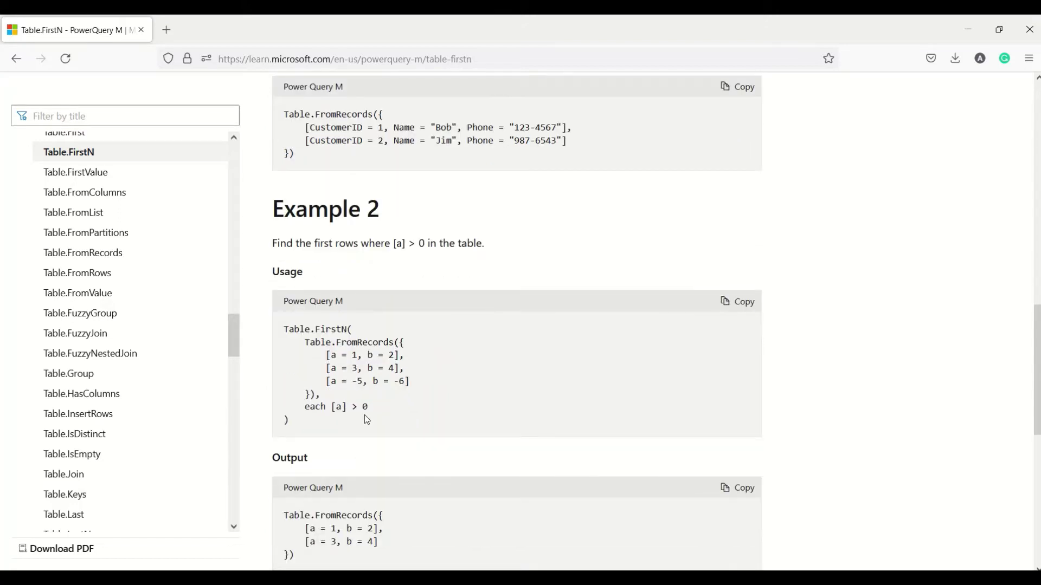
{"action": "scroll", "coordinate": [365, 416], "scroll_direction": "down", "scroll_amount": 1}
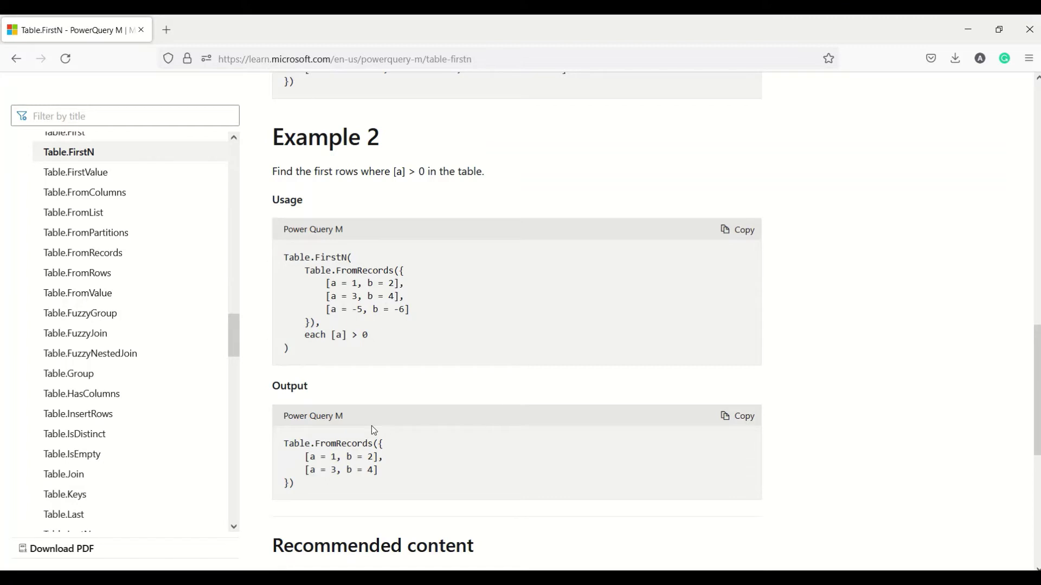
{"action": "scroll", "coordinate": [373, 429], "scroll_direction": "down", "scroll_amount": 1}
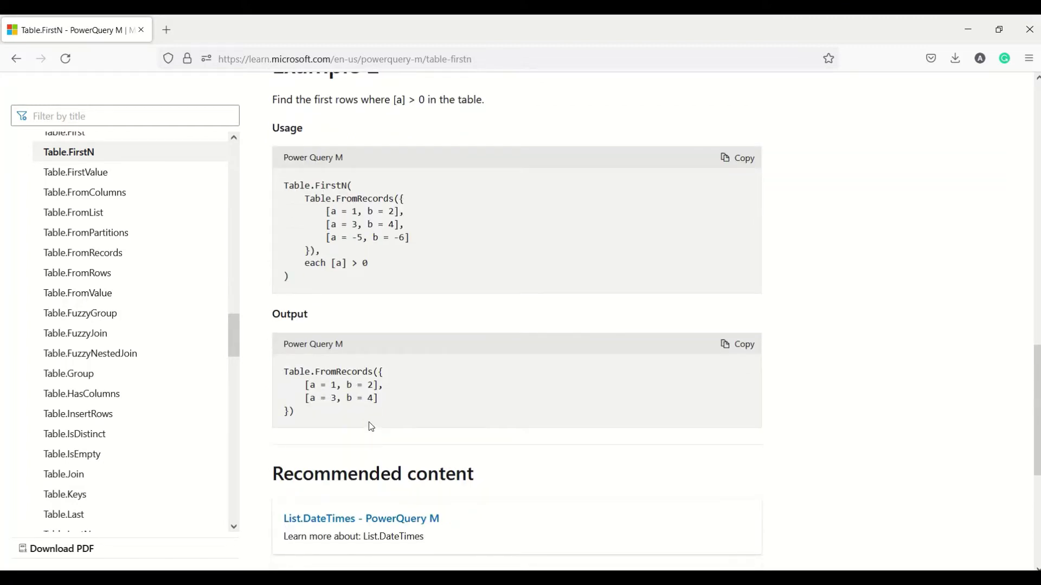
{"action": "scroll", "coordinate": [402, 332], "scroll_direction": "up", "scroll_amount": 1}
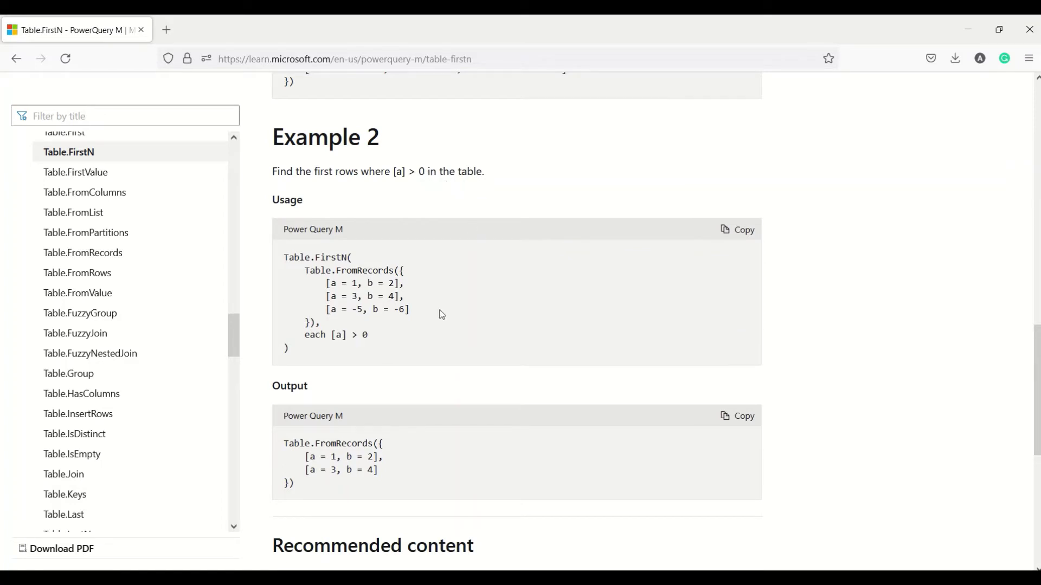
{"action": "scroll", "coordinate": [442, 314], "scroll_direction": "down", "scroll_amount": 1}
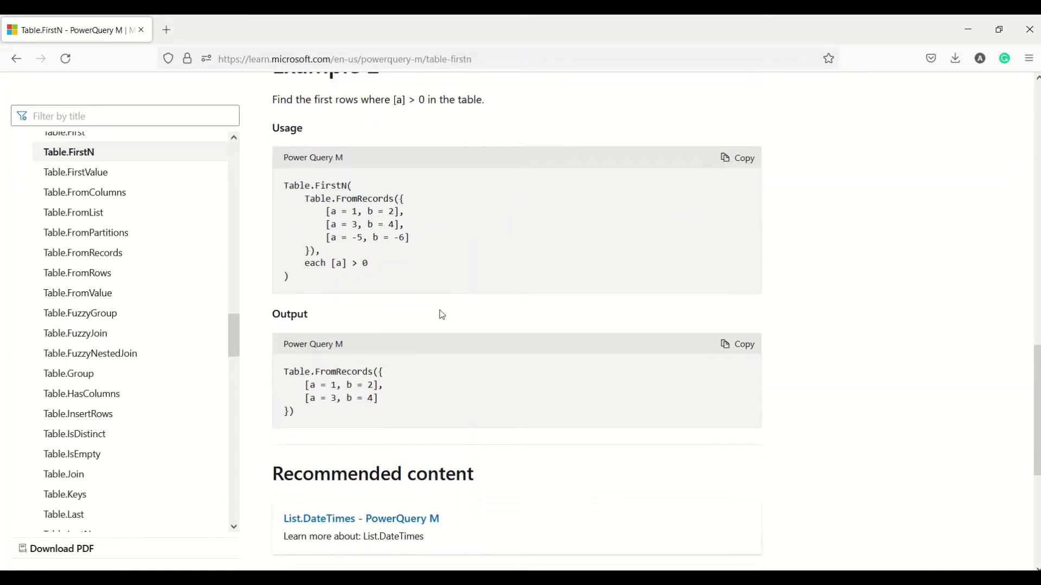
{"action": "scroll", "coordinate": [442, 315], "scroll_direction": "up", "scroll_amount": 10}
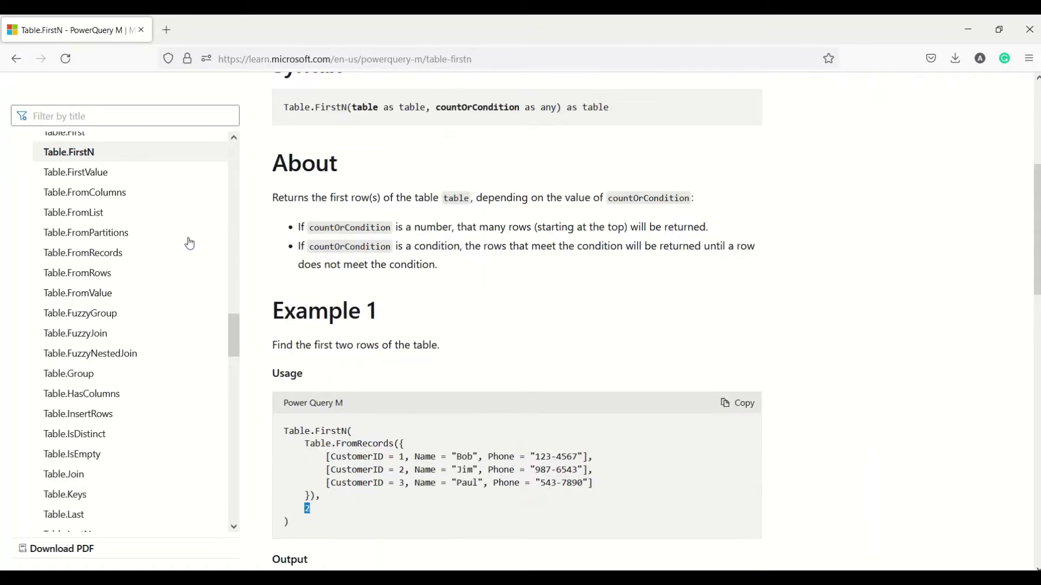
Open the Table.FirstValue reference page and read its syntax and description
{"action": "left_click", "coordinate": [97, 173]}
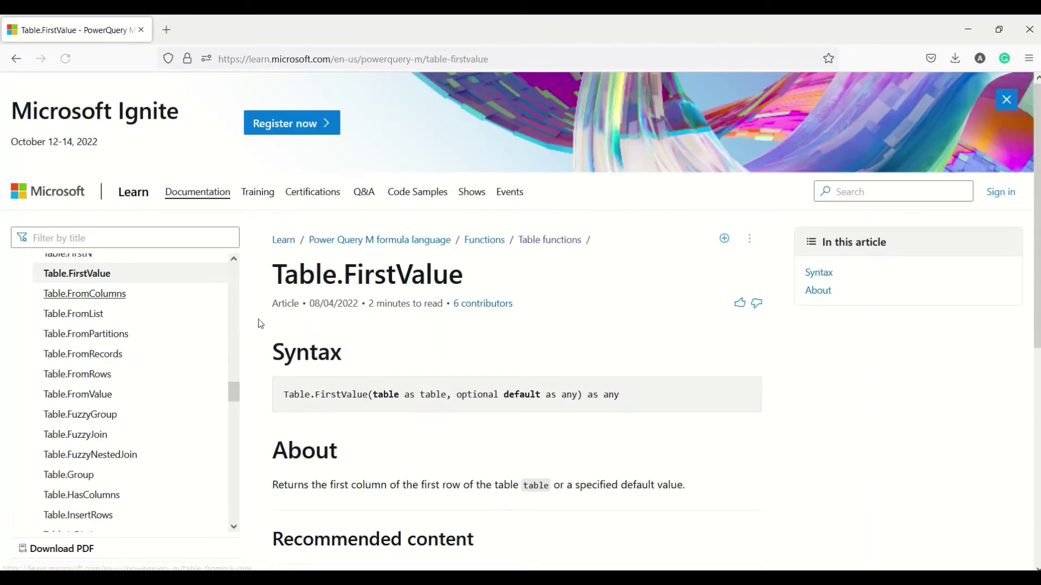
{"action": "scroll", "coordinate": [344, 340], "scroll_direction": "down", "scroll_amount": 1}
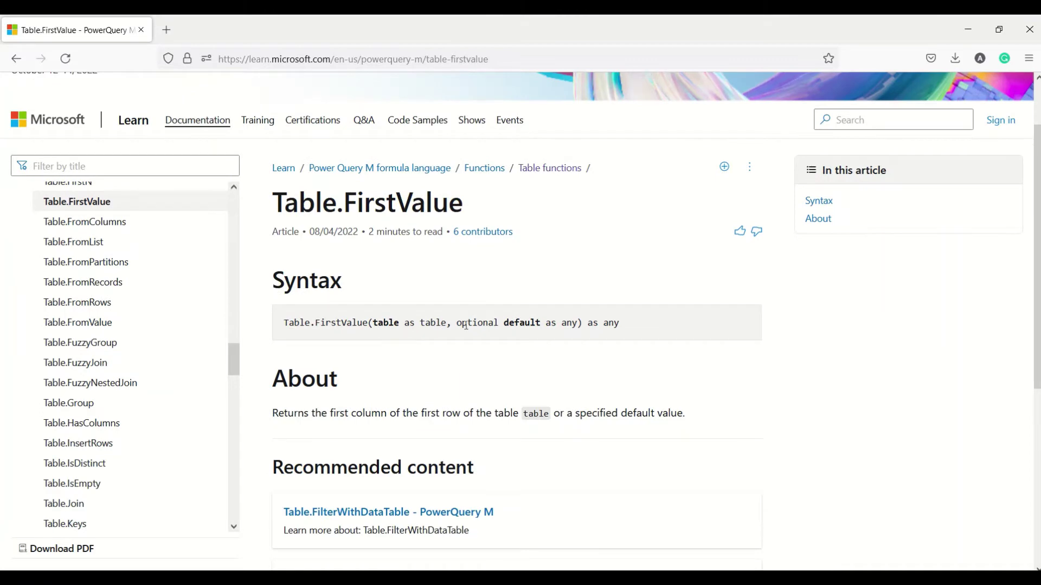
{"action": "scroll", "coordinate": [513, 324], "scroll_direction": "down", "scroll_amount": 2}
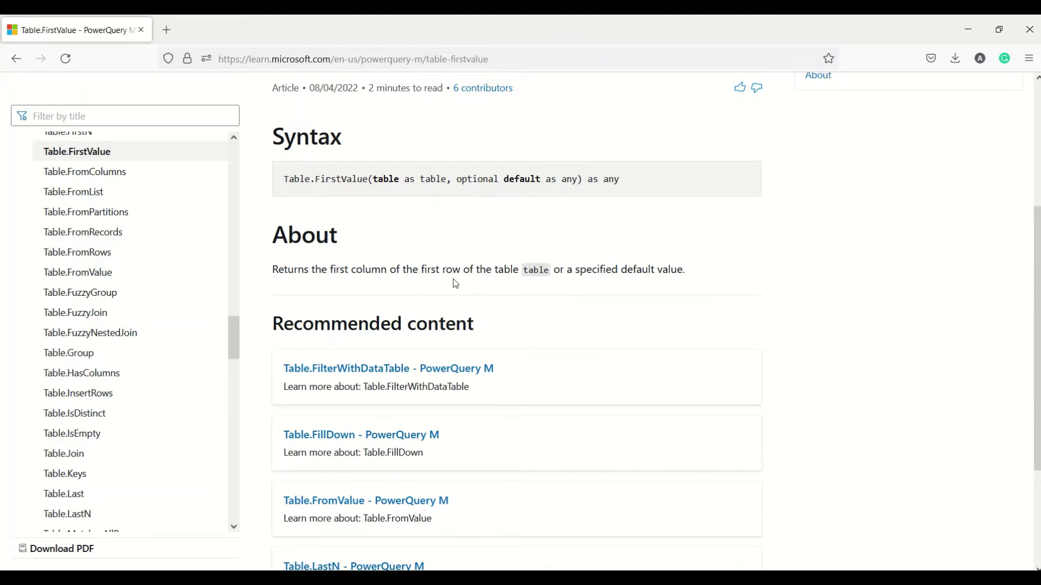
{"action": "scroll", "coordinate": [483, 294], "scroll_direction": "up", "scroll_amount": 2}
{"action": "scroll", "coordinate": [424, 287], "scroll_direction": "up", "scroll_amount": 1}
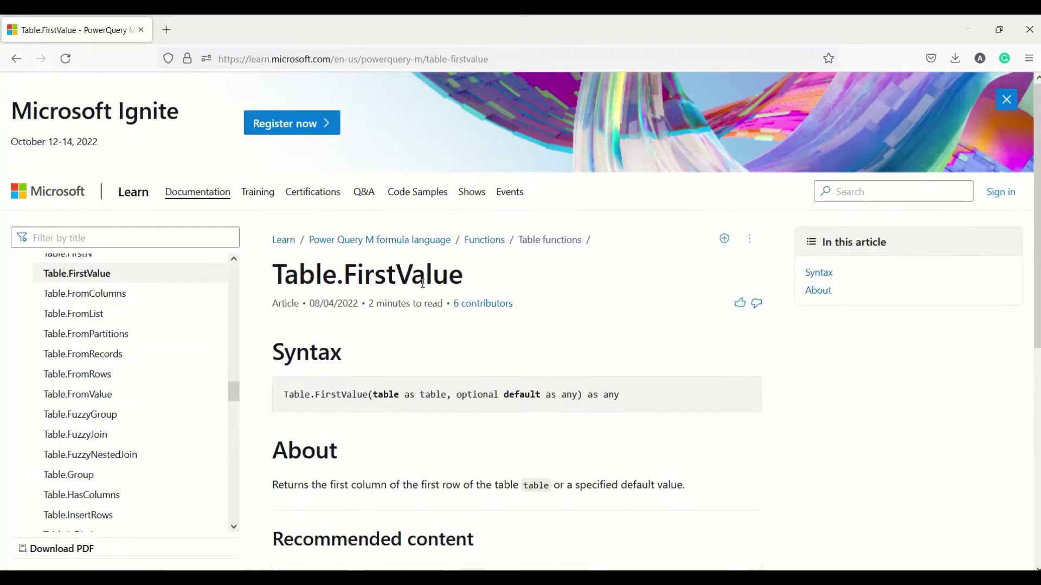
{"action": "scroll", "coordinate": [148, 318], "scroll_direction": "up", "scroll_amount": 2}
Switch to Power BI Desktop and open the report's queries in the Power Query Editor
{"action": "key", "text": "alt+Tab"}
{"action": "key", "text": "alt+Tab"}
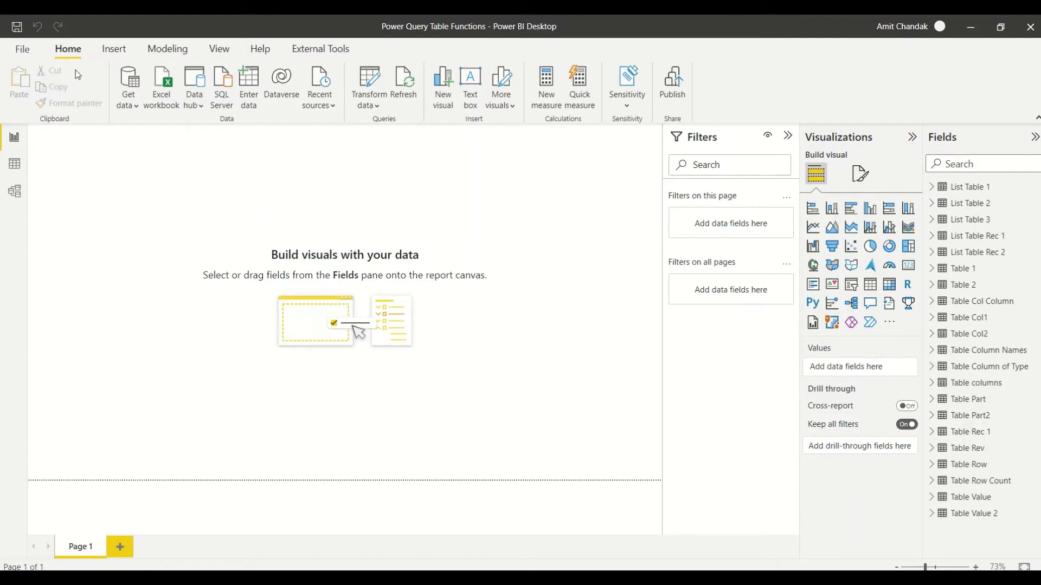
{"action": "left_click", "coordinate": [370, 102]}
{"action": "left_click", "coordinate": [385, 130]}
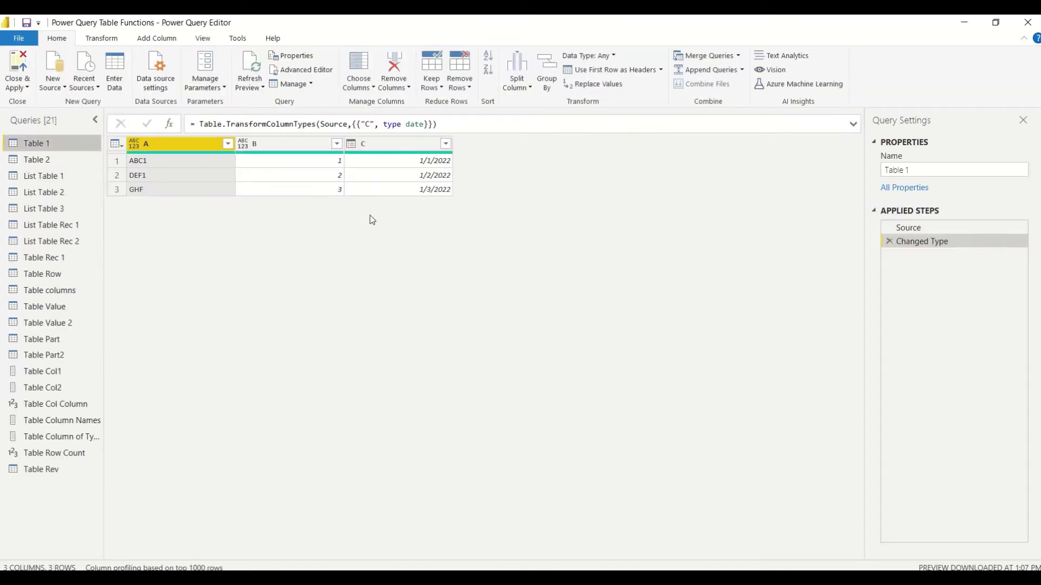
Examine the M code of the Table 1 query in the Advanced Editor, including its #table source, and close it without changes
{"action": "right_click", "coordinate": [48, 147]}
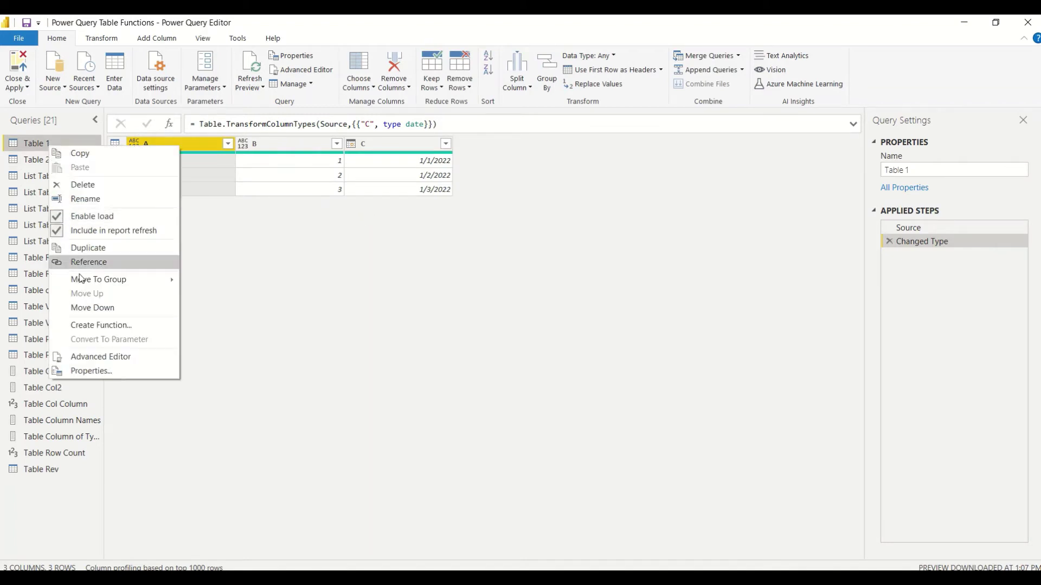
{"action": "left_click", "coordinate": [95, 356]}
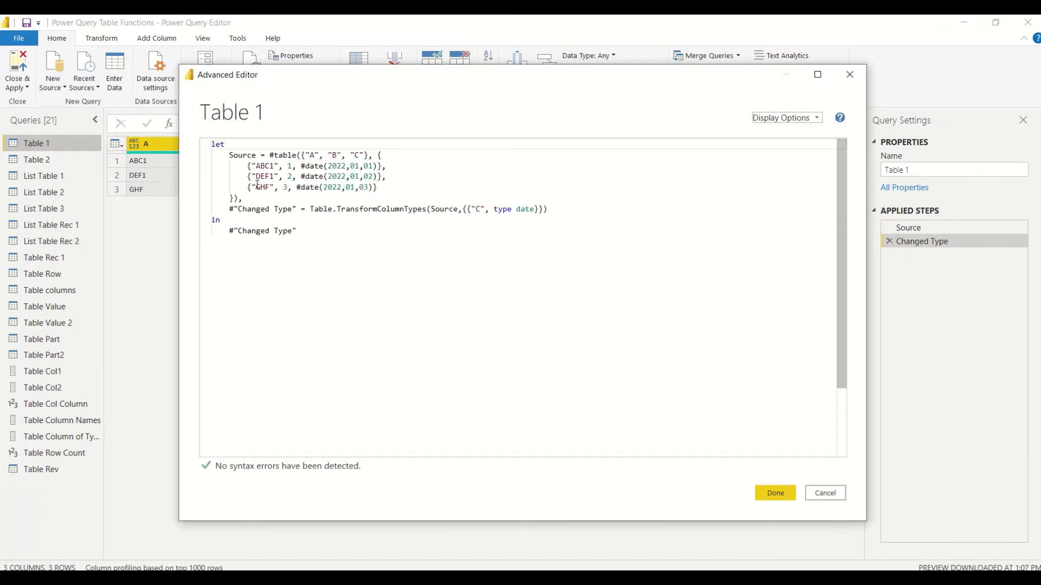
{"action": "left_click_drag", "start_coordinate": [264, 155], "coordinate": [284, 201]}
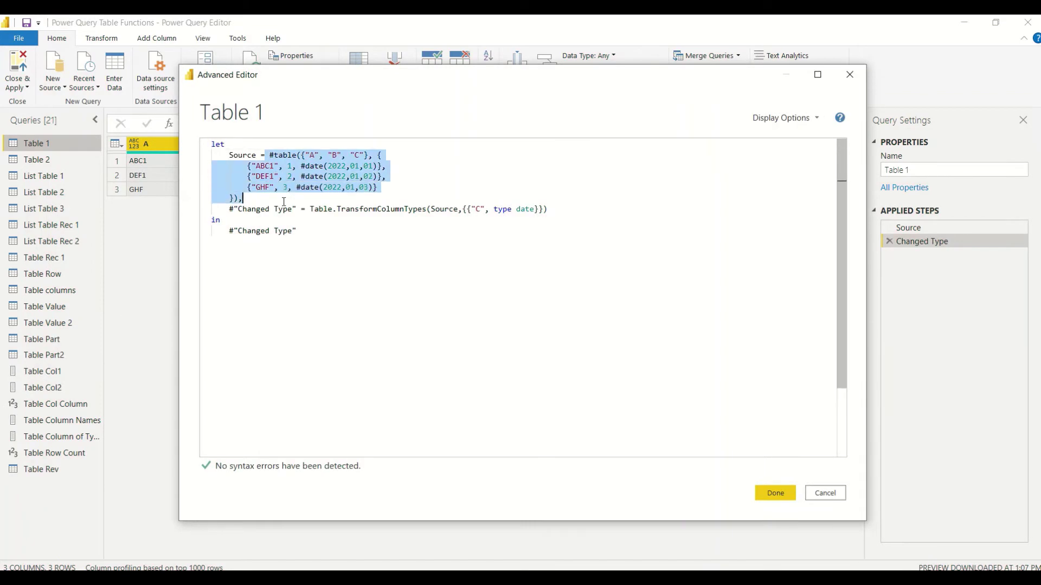
{"action": "left_click", "coordinate": [305, 220]}
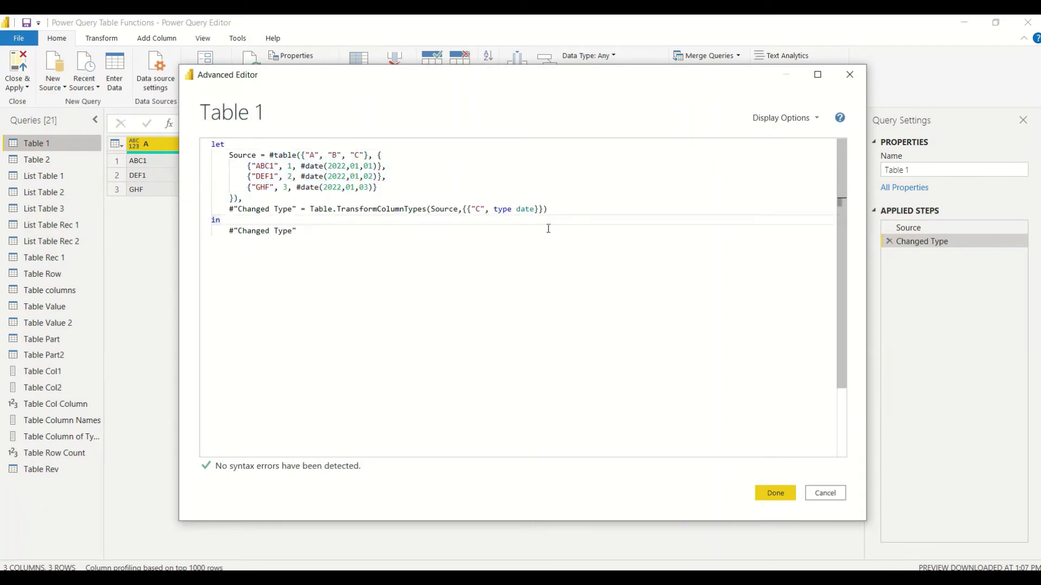
{"action": "left_click", "coordinate": [849, 75]}
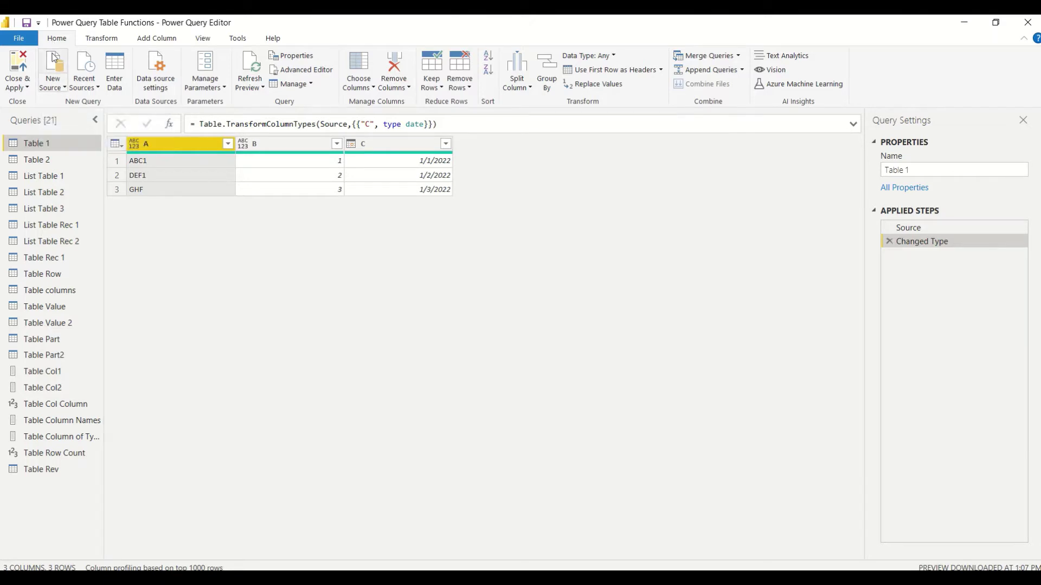
Create a blank query and name it Table First
{"action": "left_click", "coordinate": [56, 92]}
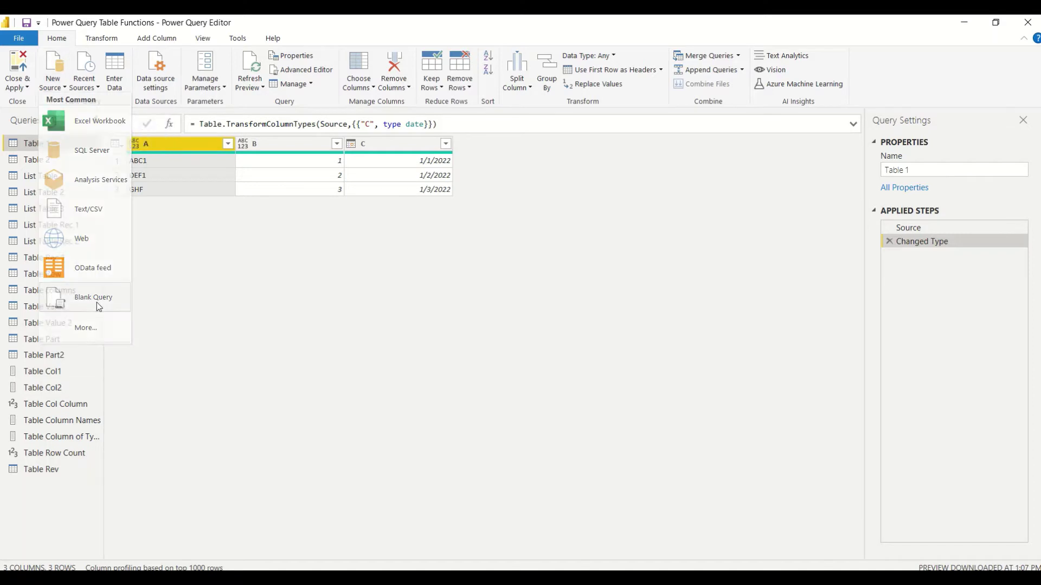
{"action": "left_click", "coordinate": [64, 299]}
{"action": "double_click", "coordinate": [56, 487]}
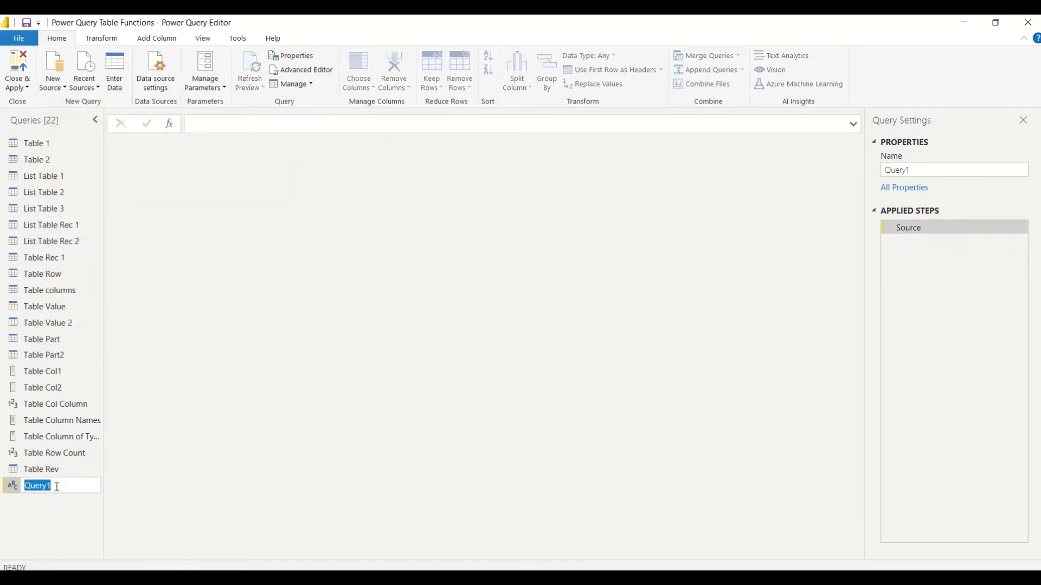
{"action": "type", "text": "Table First"}
{"action": "key", "text": "Return"}
Open the Table First query in the Advanced Editor
{"action": "right_click", "coordinate": [42, 488]}
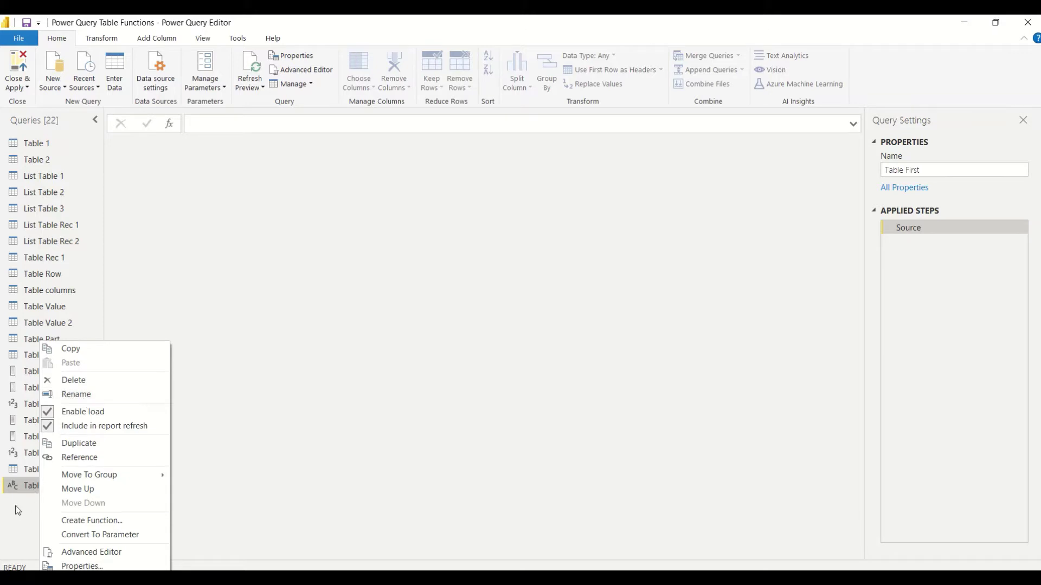
{"action": "left_click", "coordinate": [34, 490]}
{"action": "right_click", "coordinate": [38, 490]}
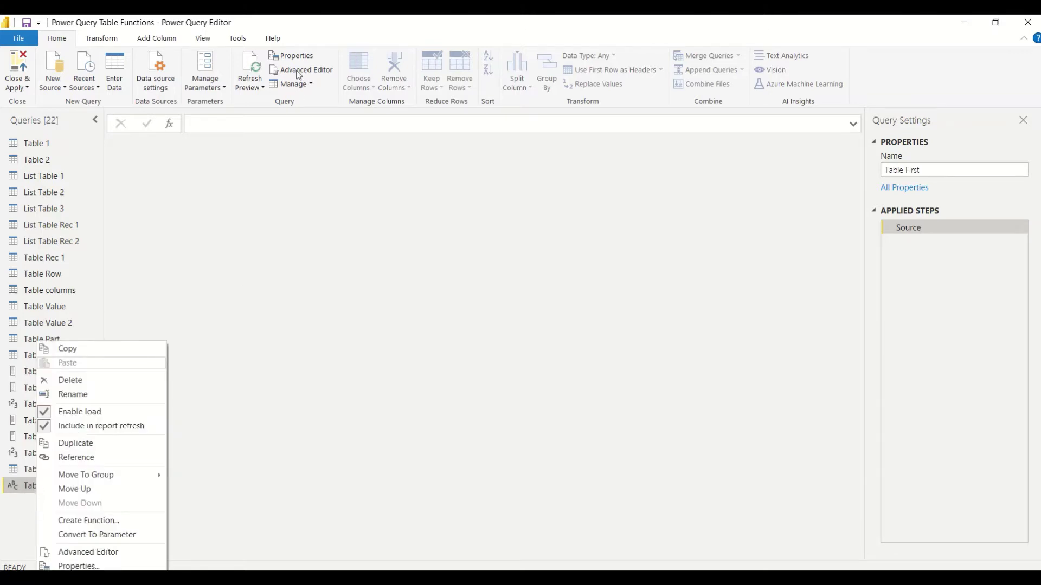
{"action": "left_click", "coordinate": [299, 75]}
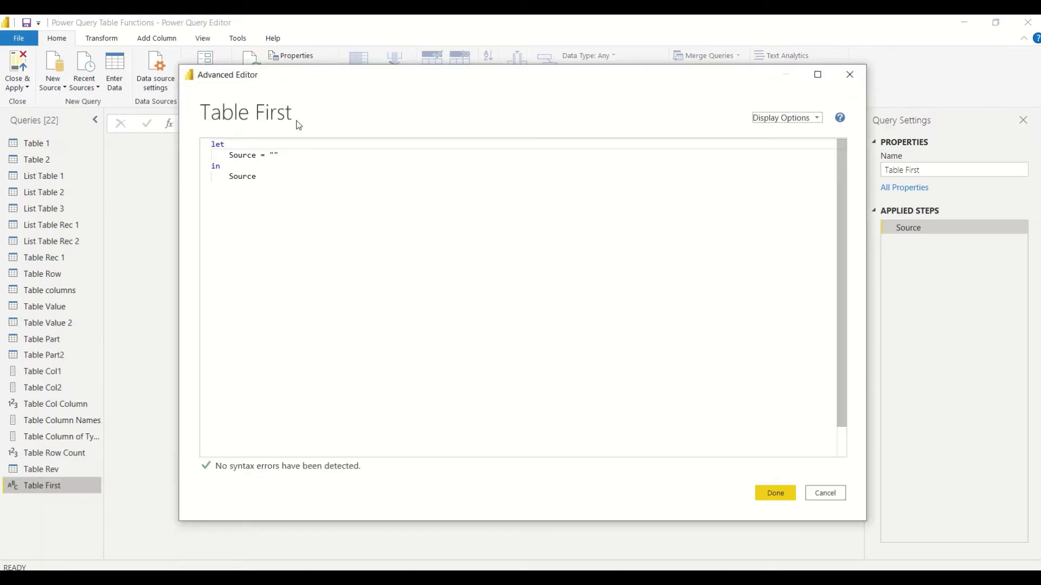
Set the Source of the Table First query to Table.First(#"Table 1") and apply the code
{"action": "left_click_drag", "start_coordinate": [284, 155], "coordinate": [269, 156]}
{"action": "key", "text": "BackSpace"}
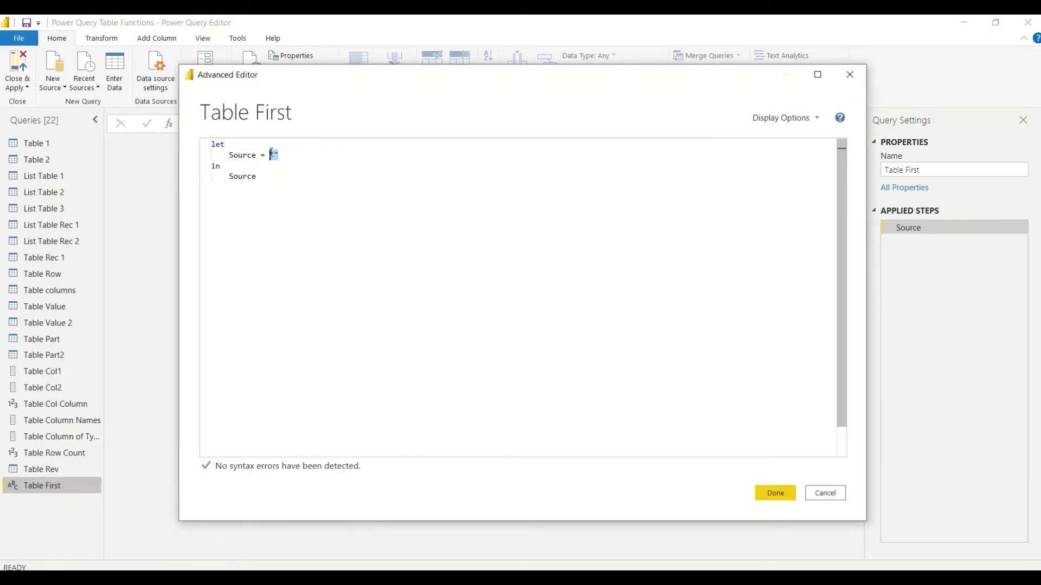
{"action": "type", "text": "Table"}
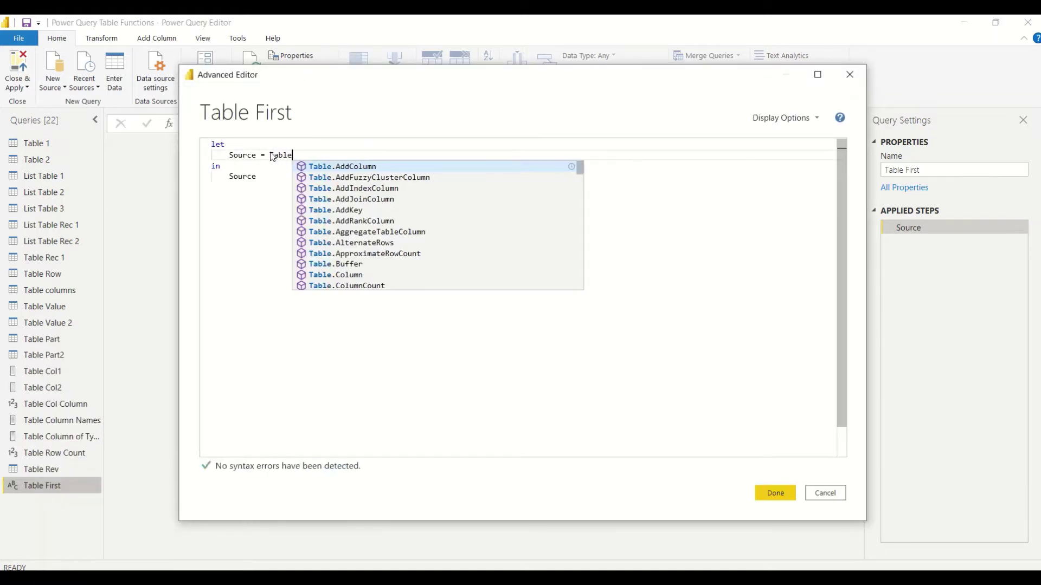
{"action": "type", "text": ".First"}
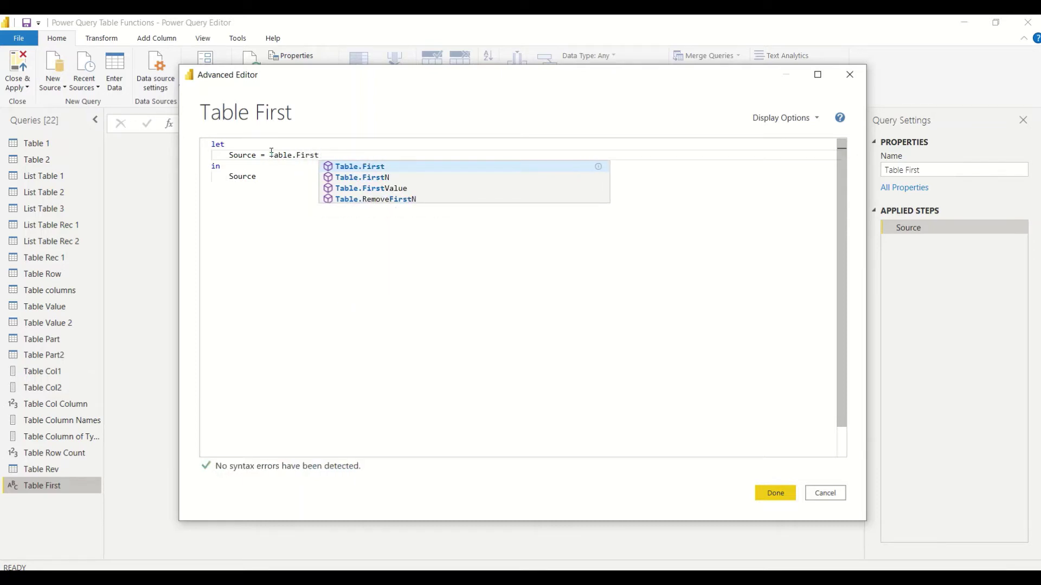
{"action": "type", "text": "("}
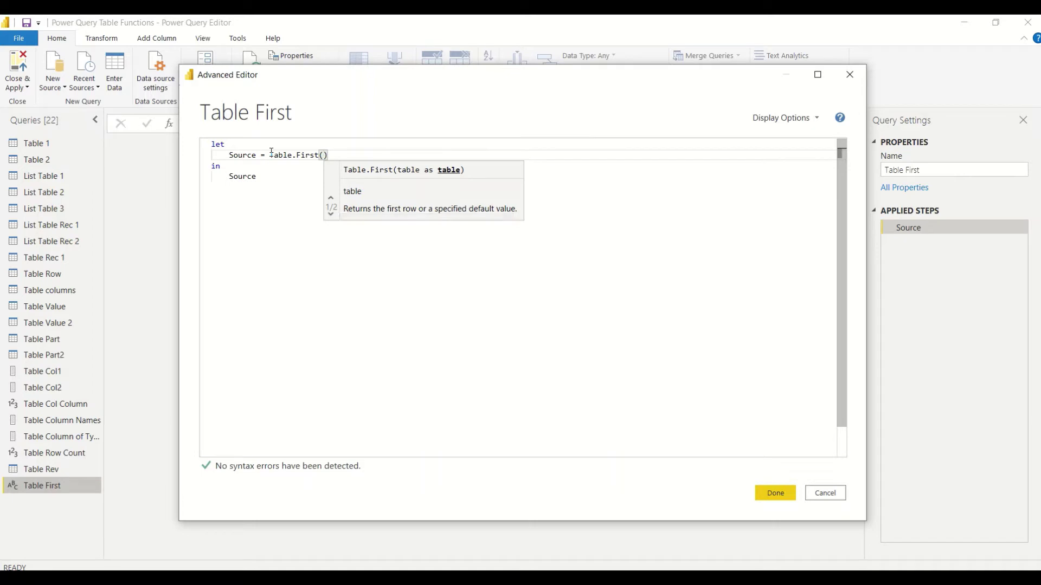
{"action": "type", "text": "Table 1"}
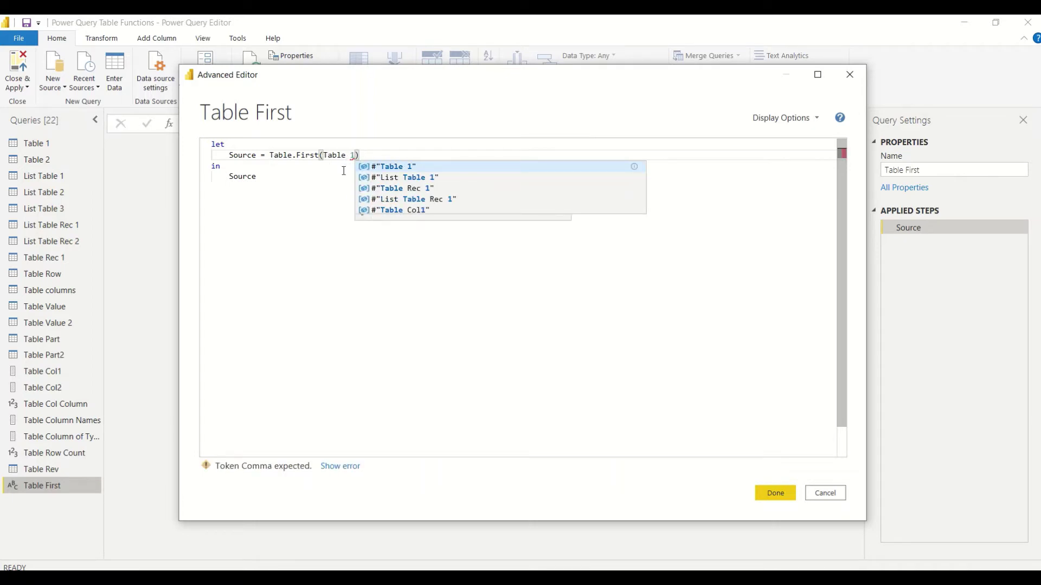
{"action": "left_click", "coordinate": [411, 172]}
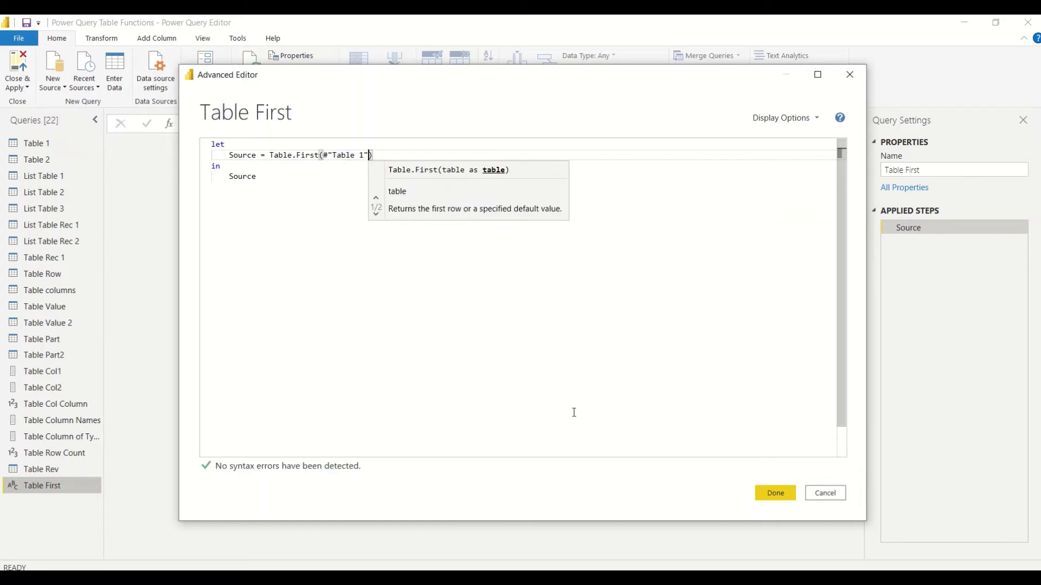
{"action": "left_click", "coordinate": [778, 494]}
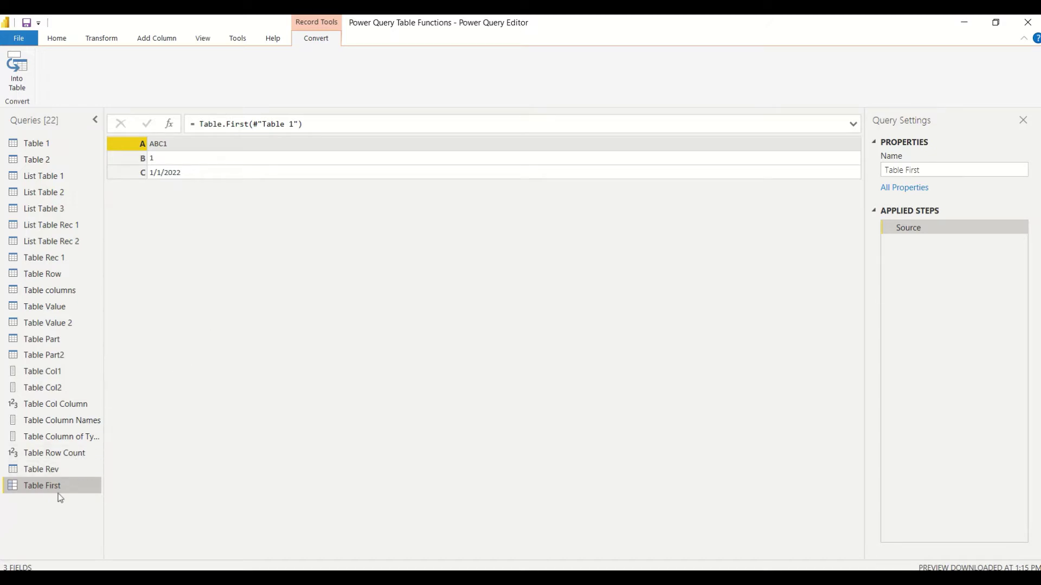
Switch to Firefox and copy the Example 2 expression Table.First(Table.FromRecords({}), [a = 0, b = 0]) from the Table.First documentation
{"action": "key", "text": "alt+Tab"}
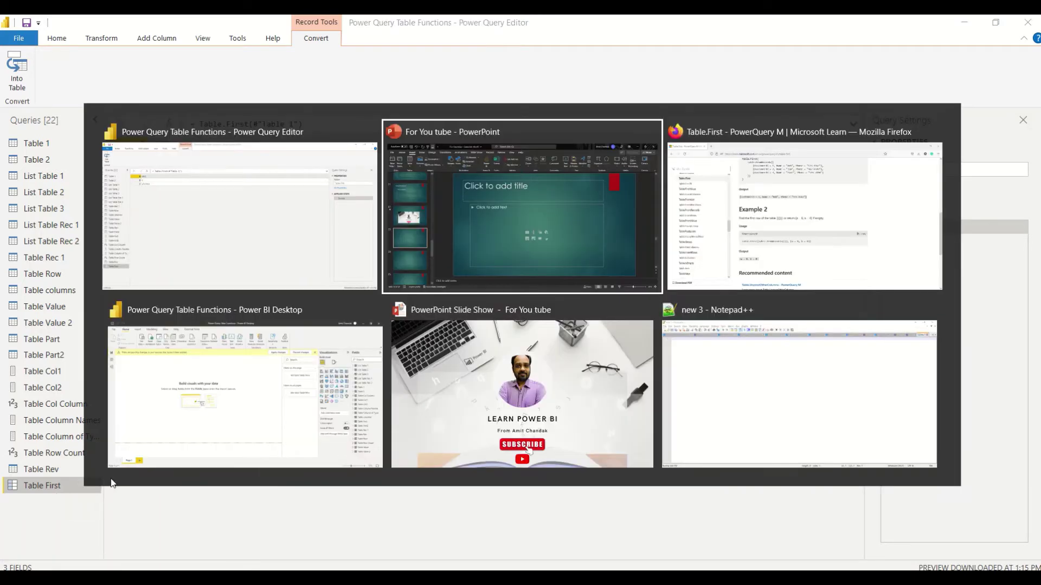
{"action": "key", "text": "alt+Tab"}
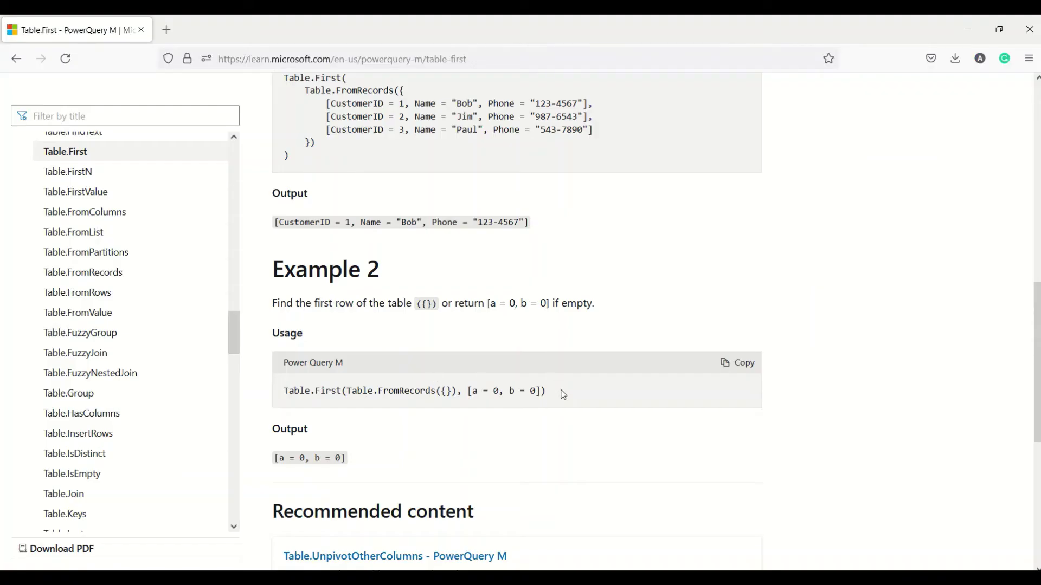
{"action": "left_click_drag", "start_coordinate": [544, 391], "coordinate": [286, 393]}
{"action": "key", "text": "ctrl+c"}
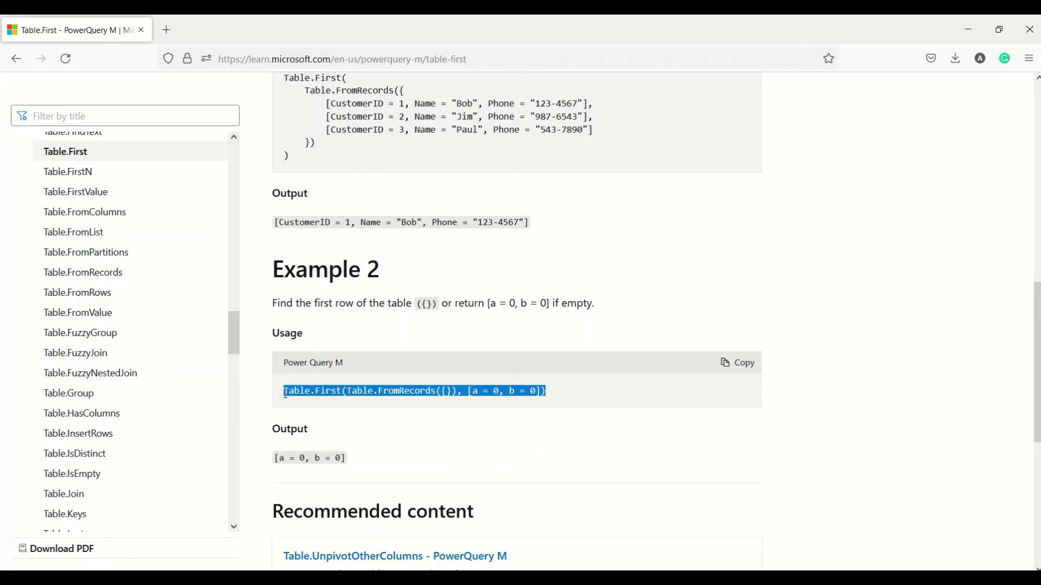
Switch back to the Power Query Editor, create a blank query and name it Table First 2
{"action": "key", "text": "alt+Tab"}
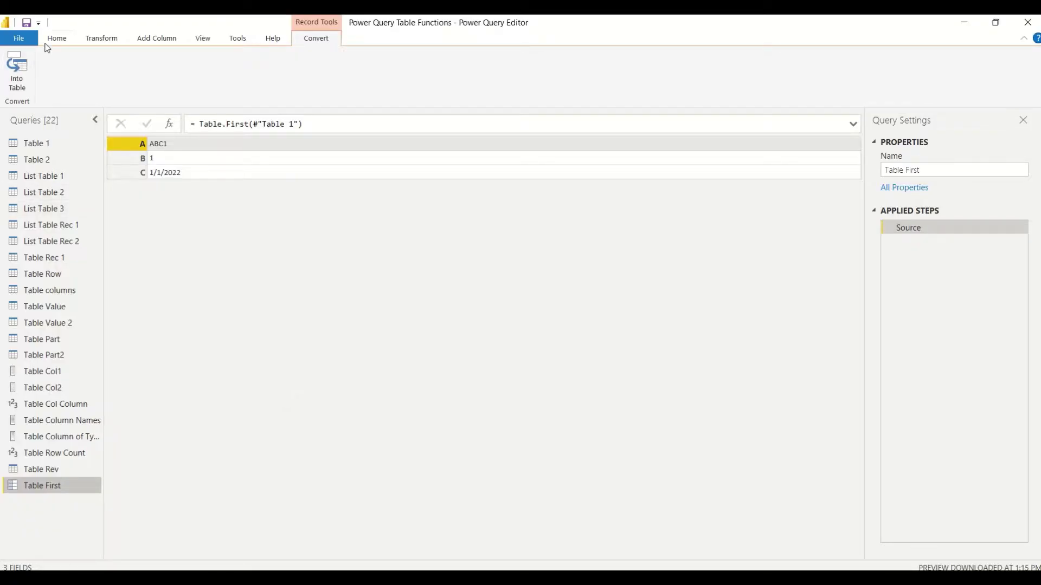
{"action": "left_click", "coordinate": [55, 38]}
{"action": "left_click", "coordinate": [55, 87]}
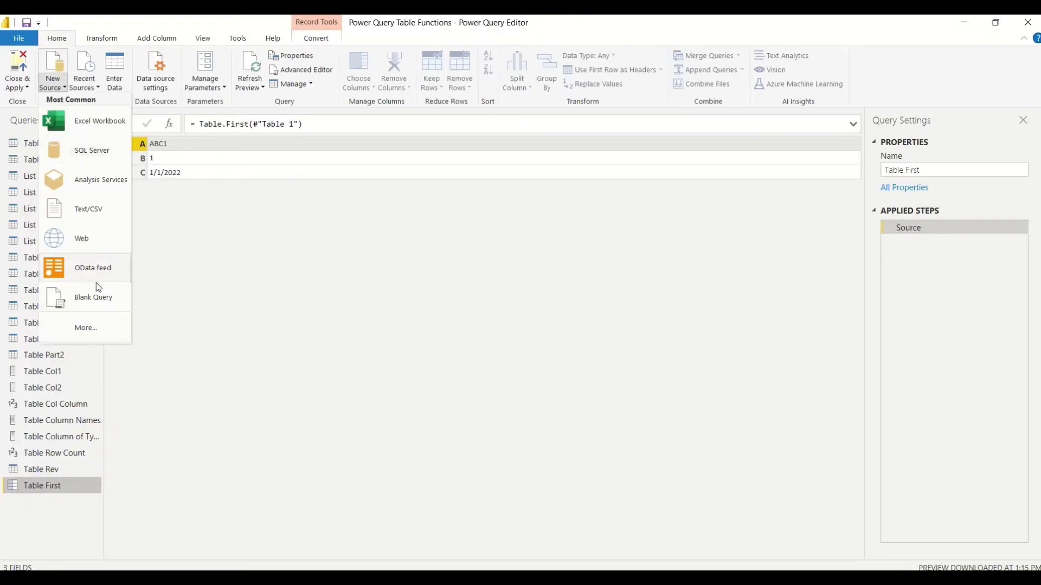
{"action": "left_click", "coordinate": [65, 297]}
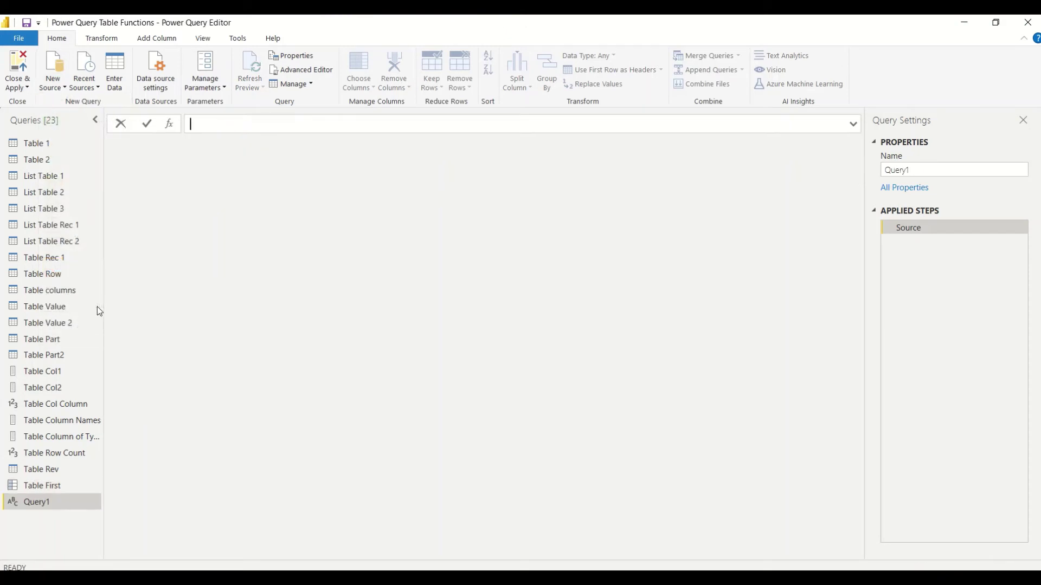
{"action": "double_click", "coordinate": [45, 501]}
{"action": "type", "text": "Table First"}
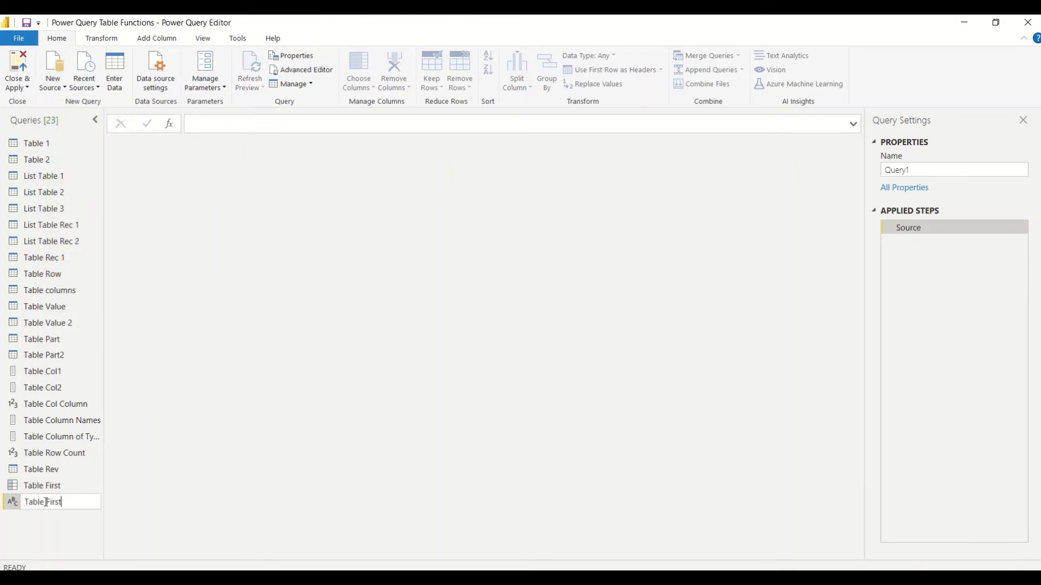
{"action": "type", "text": " 2"}
{"action": "key", "text": "Return"}
Replace the Source value of Table First 2 with the copied Table.First expression in the Advanced Editor and apply it
{"action": "right_click", "coordinate": [39, 504]}
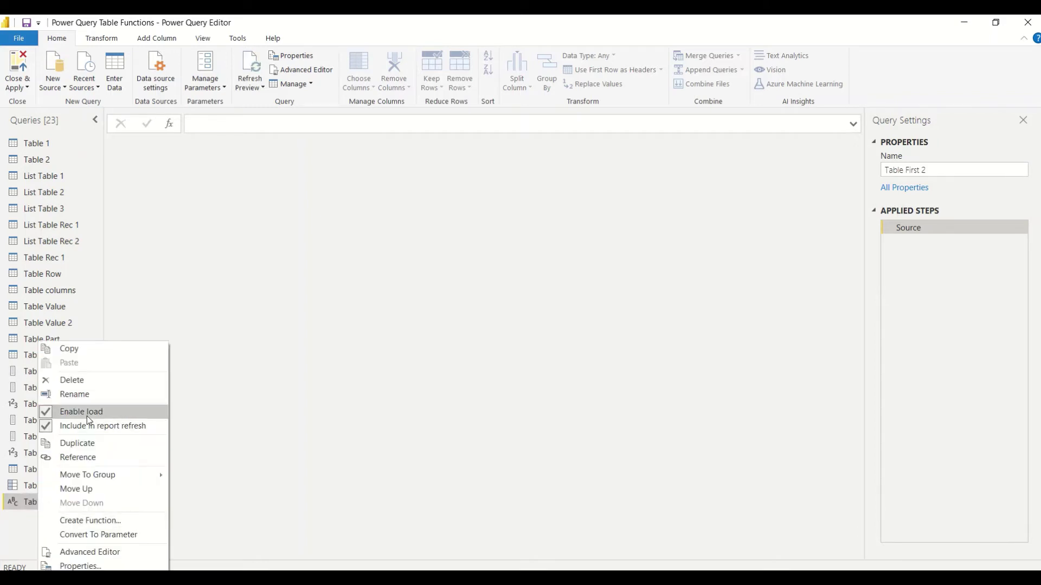
{"action": "left_click", "coordinate": [87, 549]}
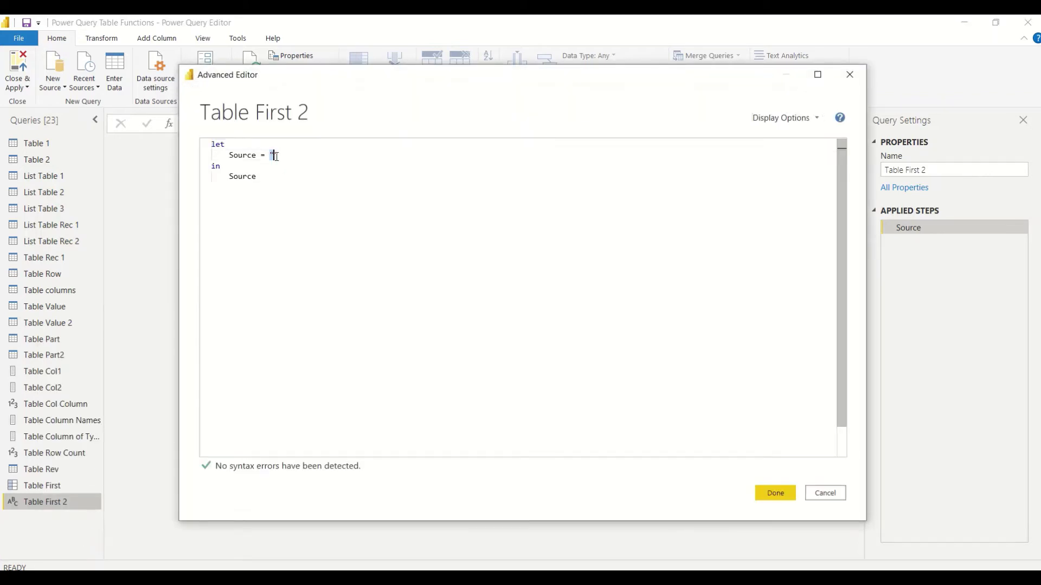
{"action": "double_click", "coordinate": [272, 155]}
{"action": "key", "text": "ctrl+v"}
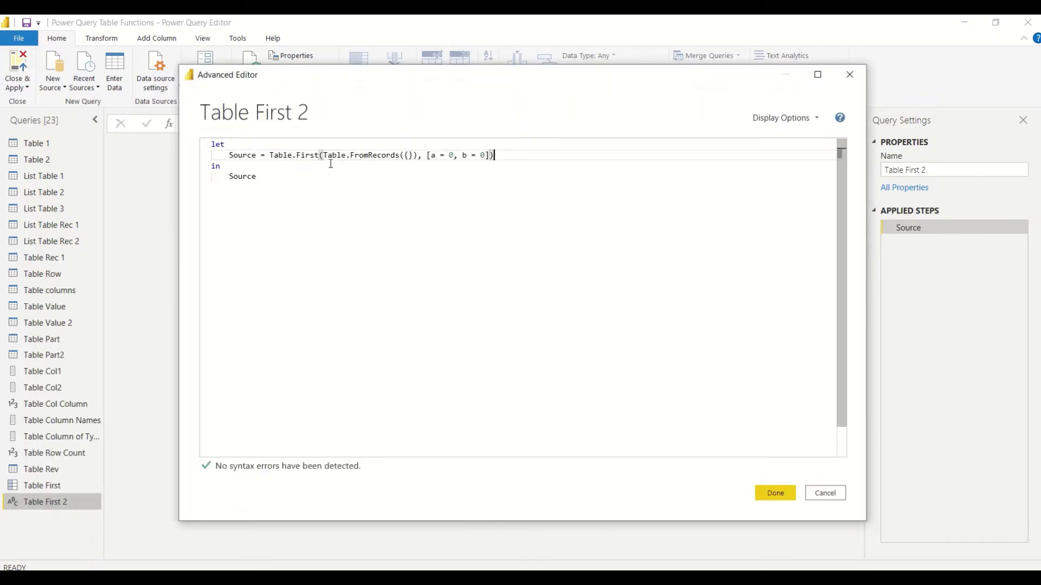
{"action": "left_click", "coordinate": [406, 155]}
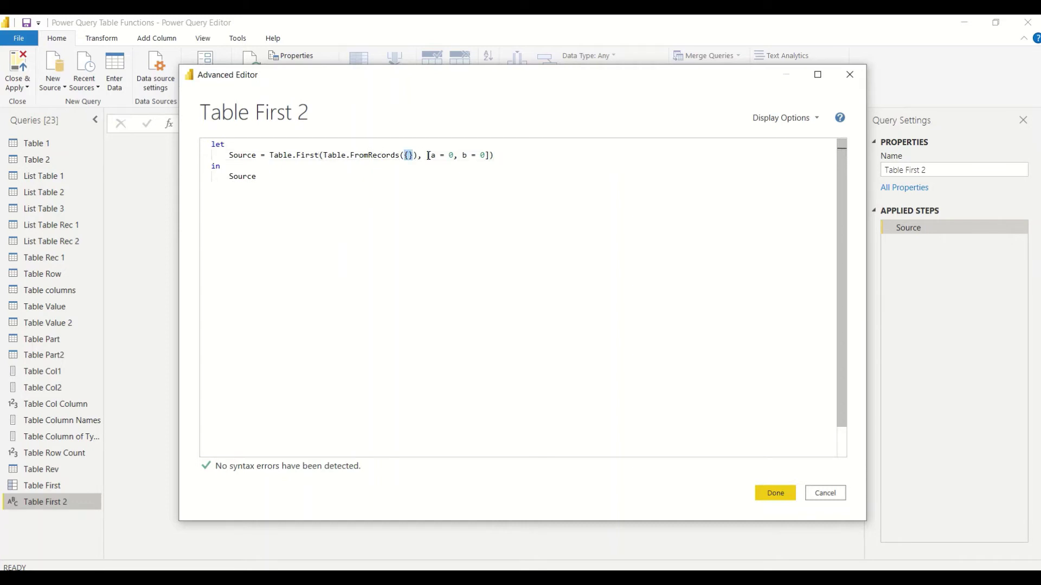
{"action": "left_click_drag", "start_coordinate": [428, 156], "coordinate": [489, 155]}
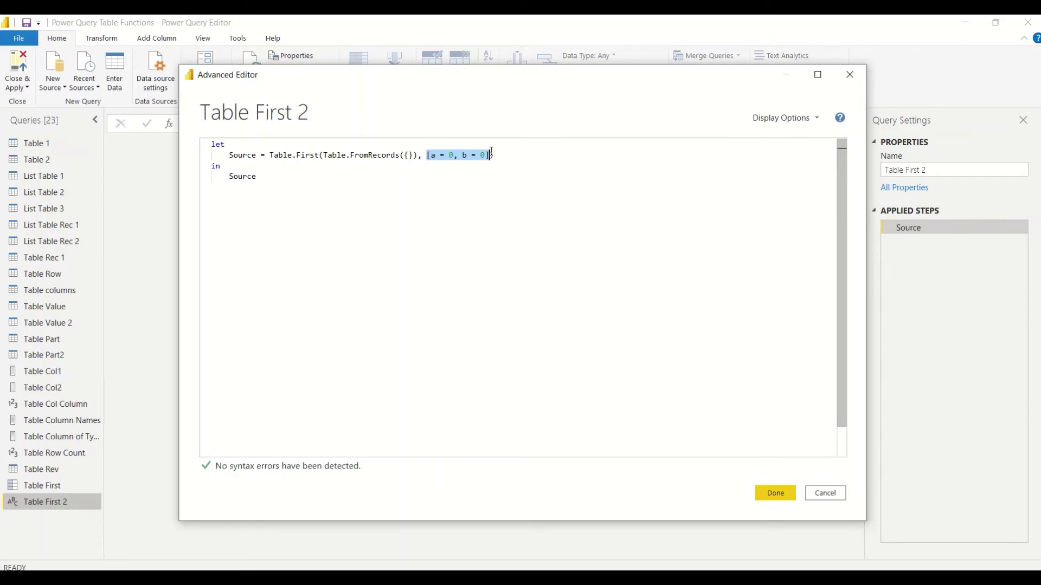
{"action": "left_click", "coordinate": [771, 494]}
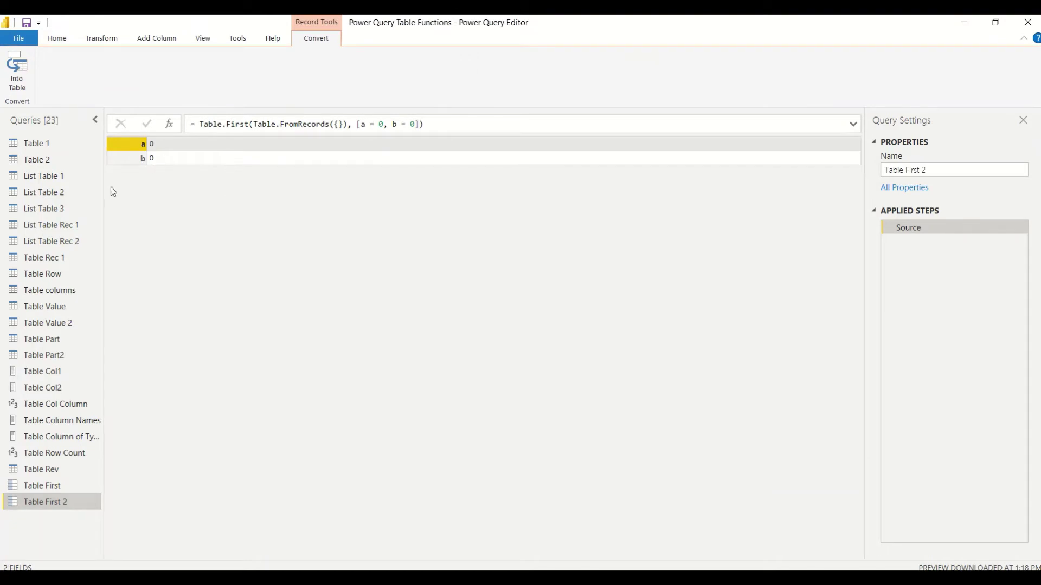
Copy the complete #table expression from the Table 1 query's M code and close the Advanced Editor without changes
{"action": "left_click", "coordinate": [49, 151]}
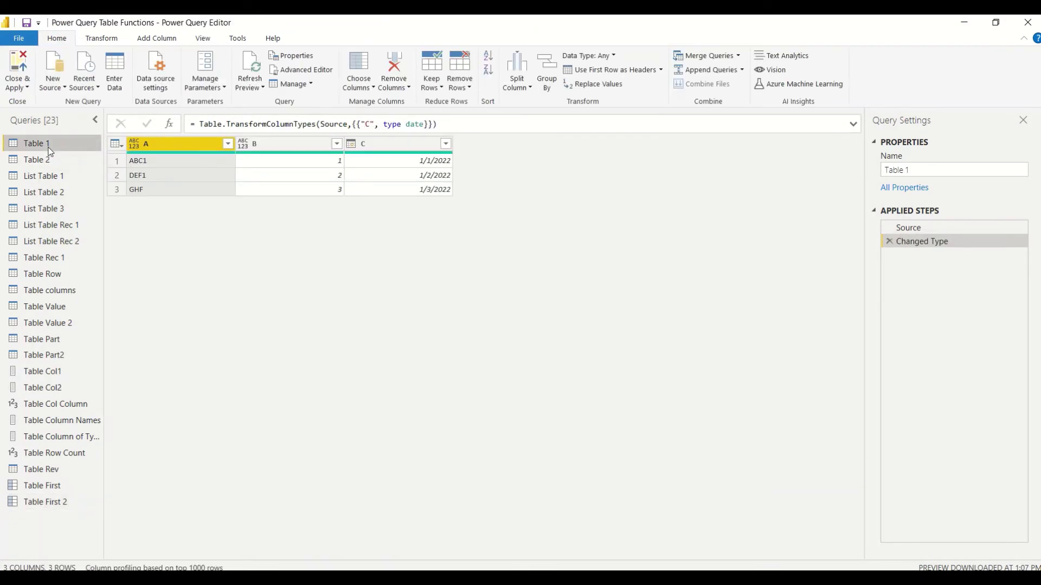
{"action": "right_click", "coordinate": [48, 147]}
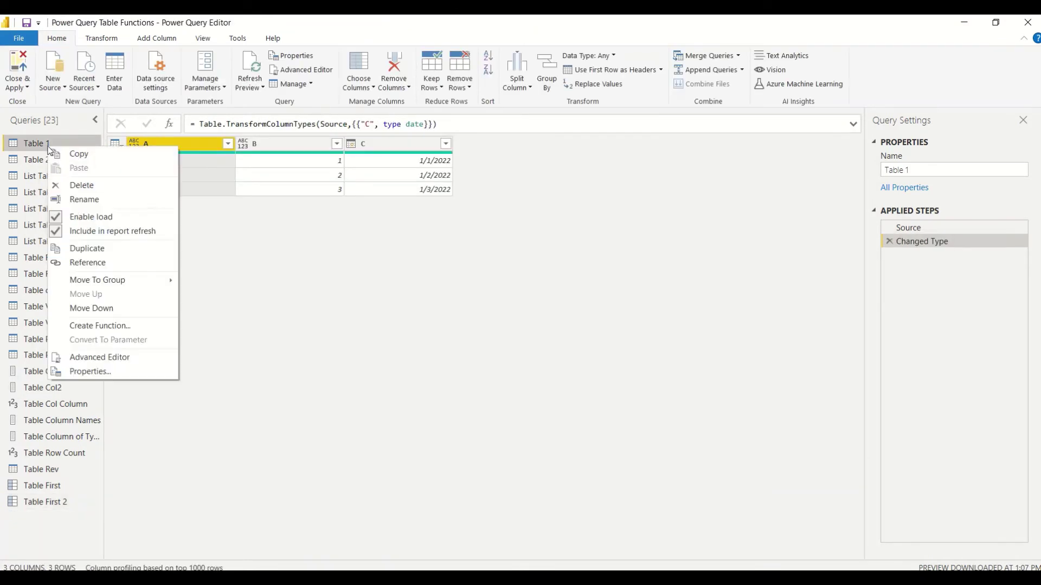
{"action": "left_click", "coordinate": [99, 357]}
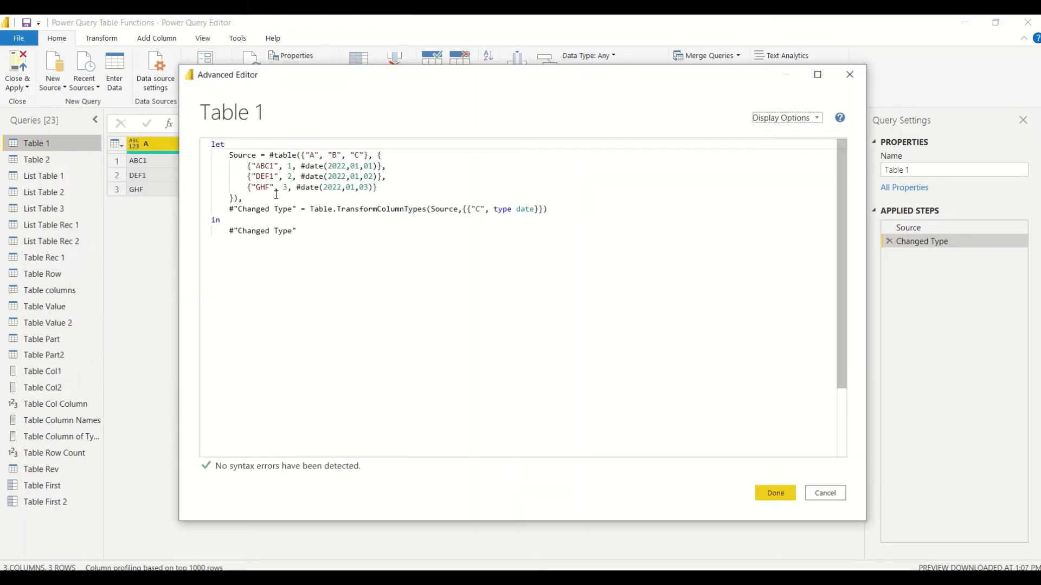
{"action": "left_click_drag", "start_coordinate": [236, 199], "coordinate": [270, 155]}
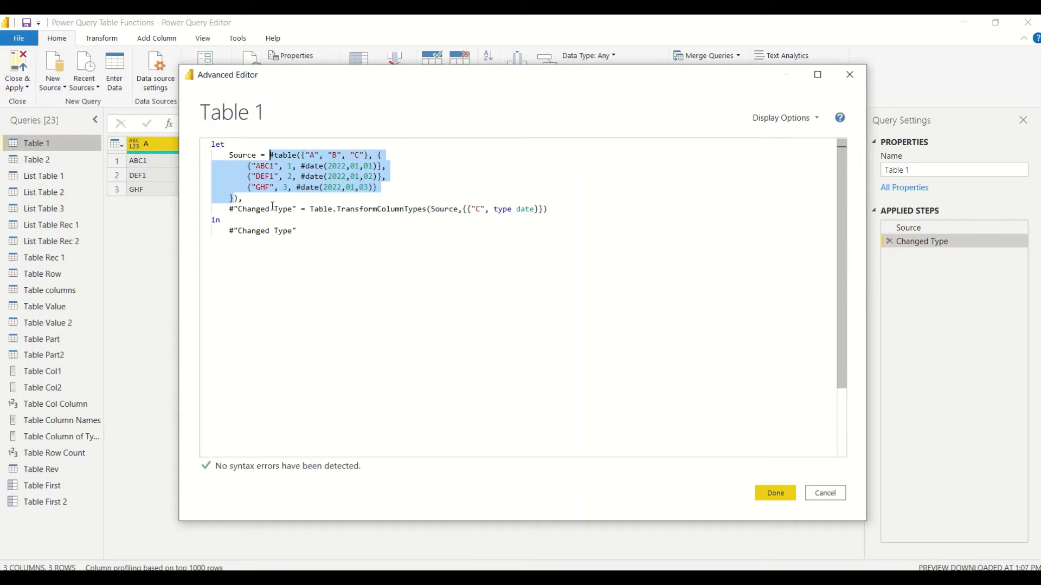
{"action": "left_click", "coordinate": [242, 199]}
{"action": "left_click_drag", "start_coordinate": [242, 199], "coordinate": [269, 156]}
{"action": "key", "text": "ctrl+c"}
{"action": "left_click", "coordinate": [824, 493]}
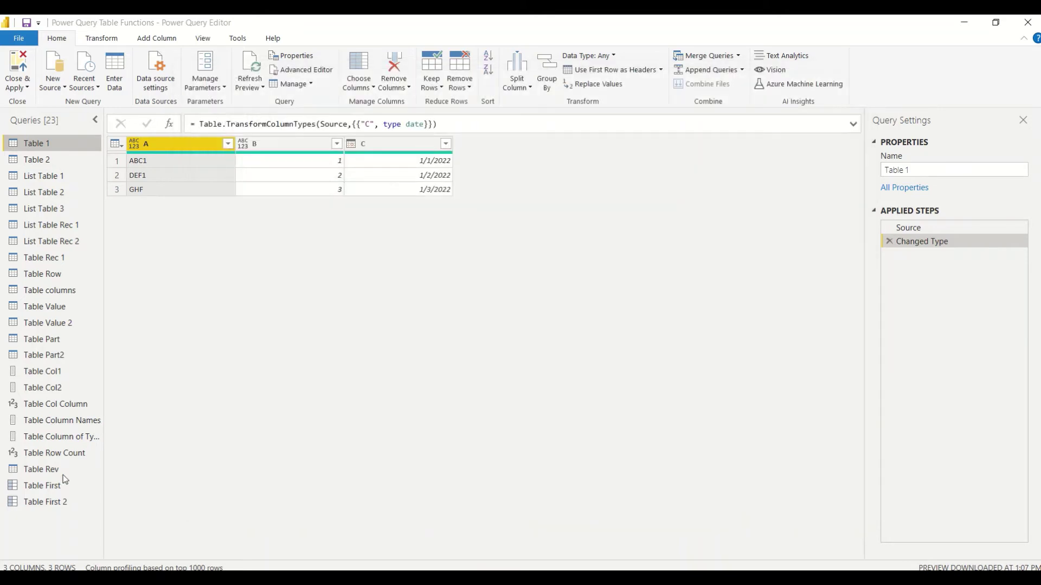
Replace the #"Table 1" argument in the Table First formula with the copied #table expression
{"action": "left_click", "coordinate": [52, 487]}
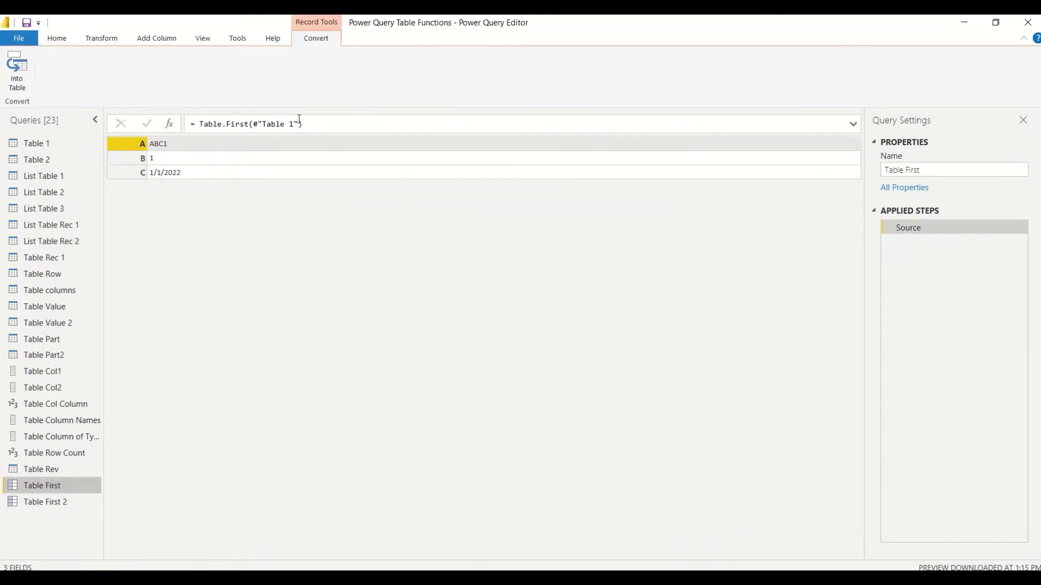
{"action": "left_click_drag", "start_coordinate": [299, 123], "coordinate": [253, 124]}
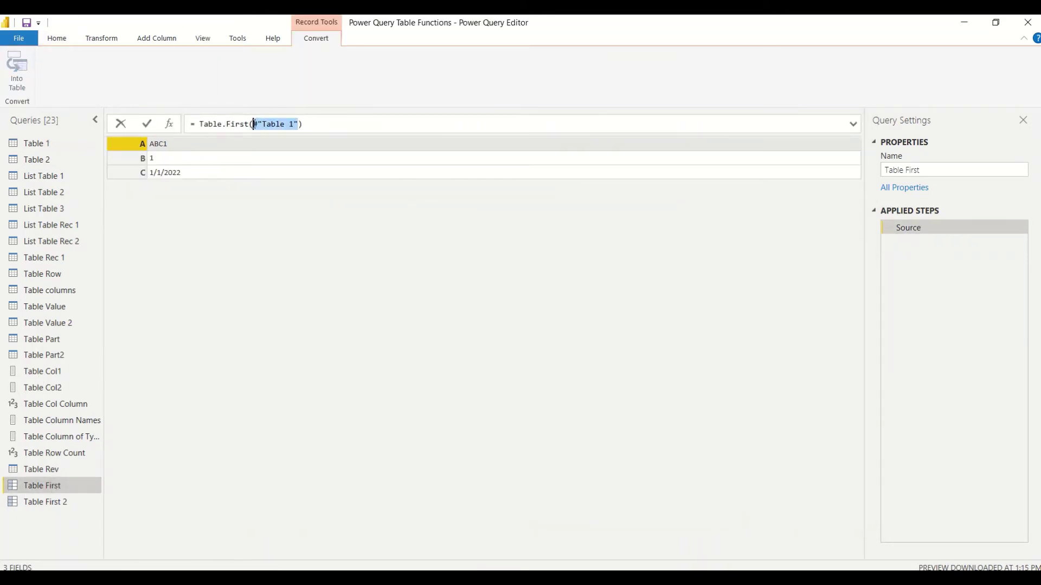
{"action": "key", "text": "ctrl+v"}
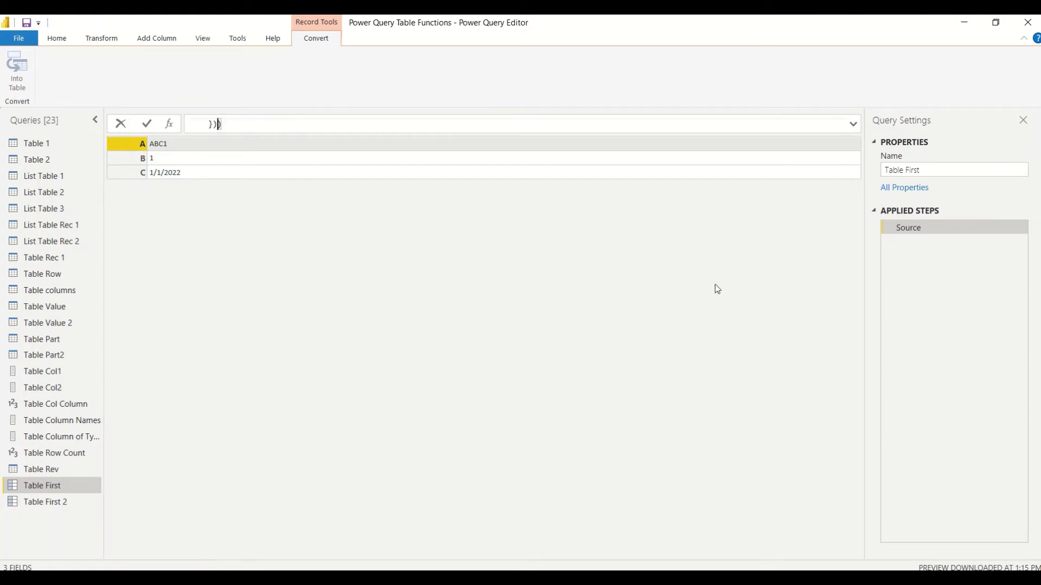
{"action": "key", "text": "Return"}
Expand the Table First formula and change its first table row to "RGT", 4, #date(2021,01,01)
{"action": "left_click", "coordinate": [853, 124]}
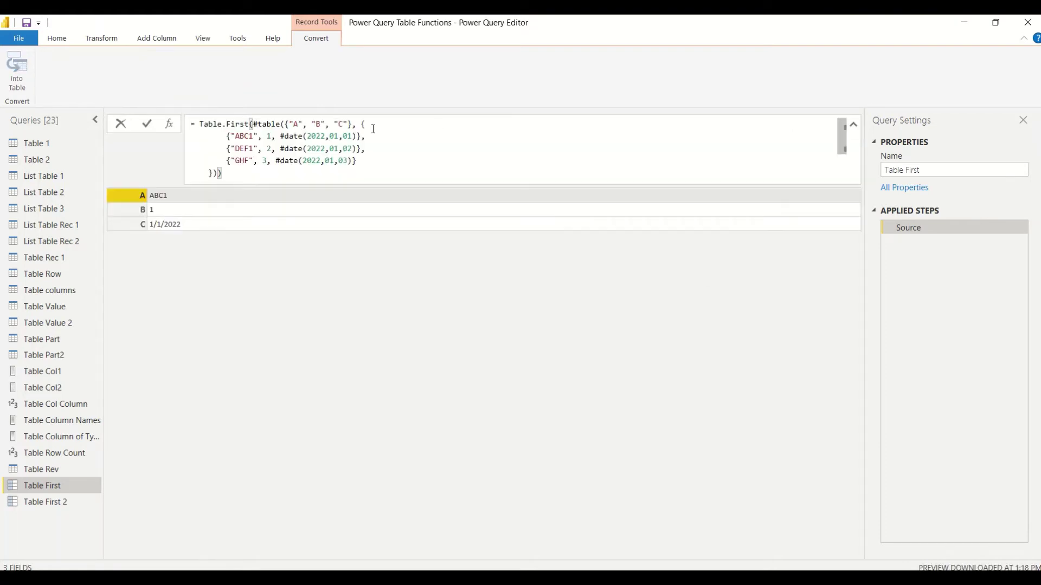
{"action": "double_click", "coordinate": [245, 136]}
{"action": "type", "text": "RGT"}
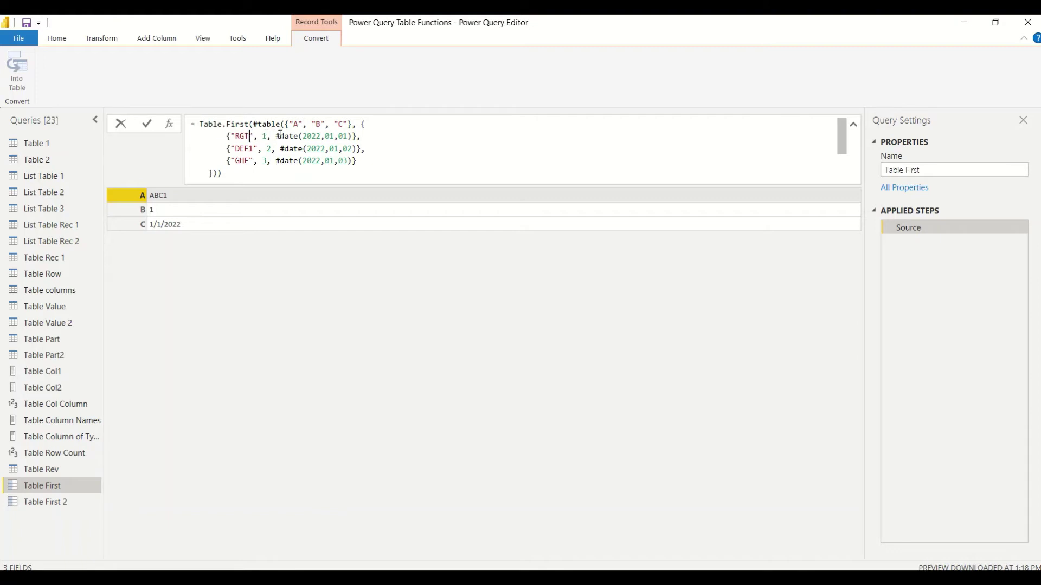
{"action": "double_click", "coordinate": [266, 137]}
{"action": "left_click", "coordinate": [267, 137]}
{"action": "double_click", "coordinate": [265, 137]}
{"action": "type", "text": "4"}
{"action": "key", "text": "Return"}
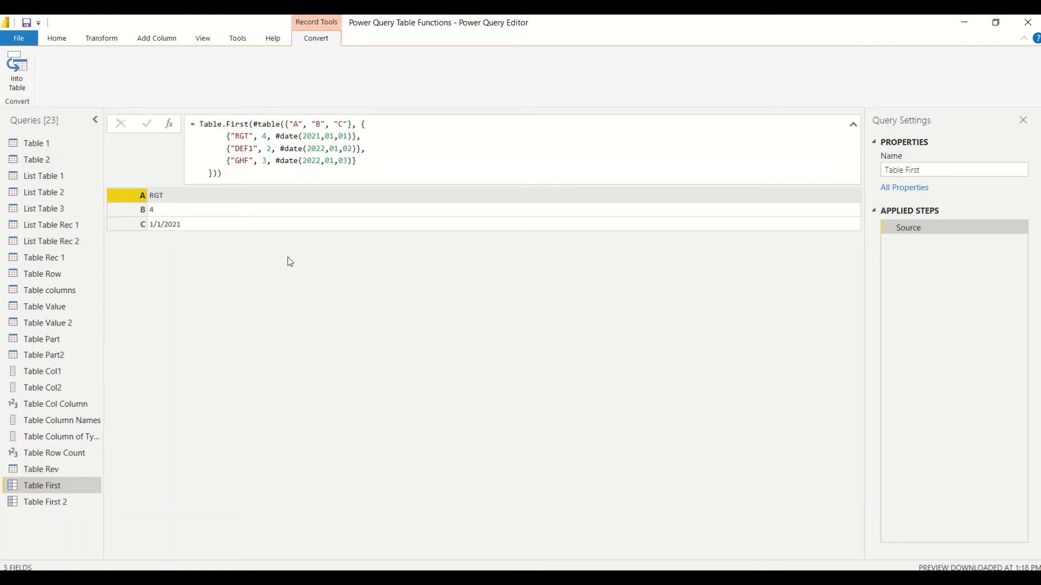
Create a new blank query and name it Table First N
{"action": "left_click", "coordinate": [58, 40]}
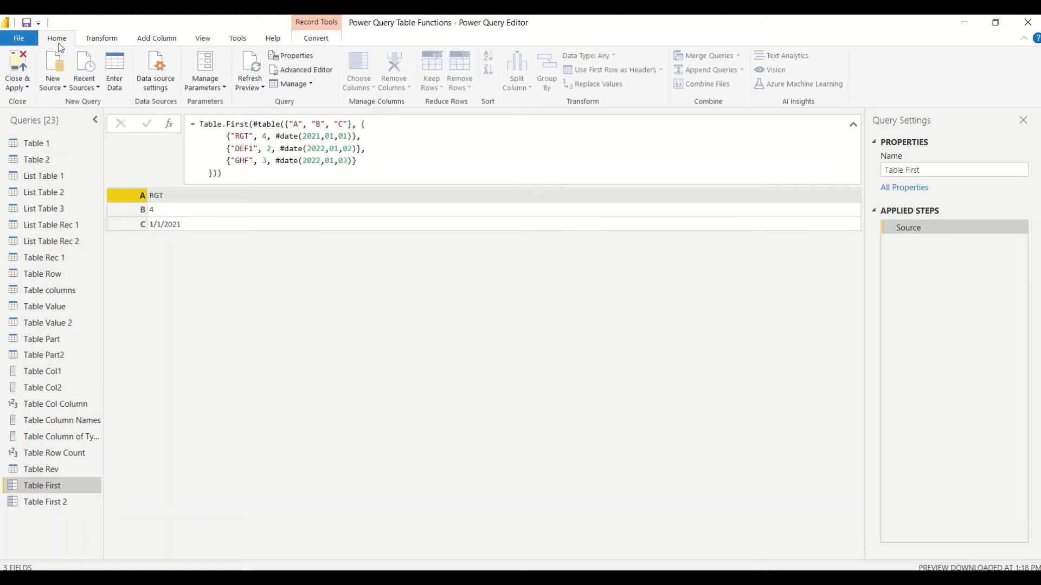
{"action": "left_click", "coordinate": [57, 92]}
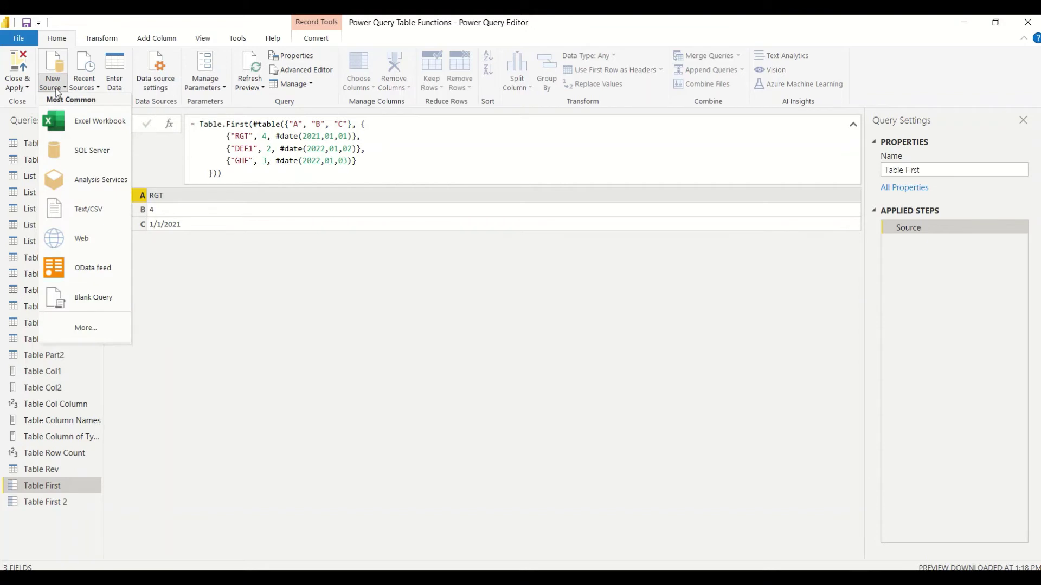
{"action": "left_click", "coordinate": [83, 300]}
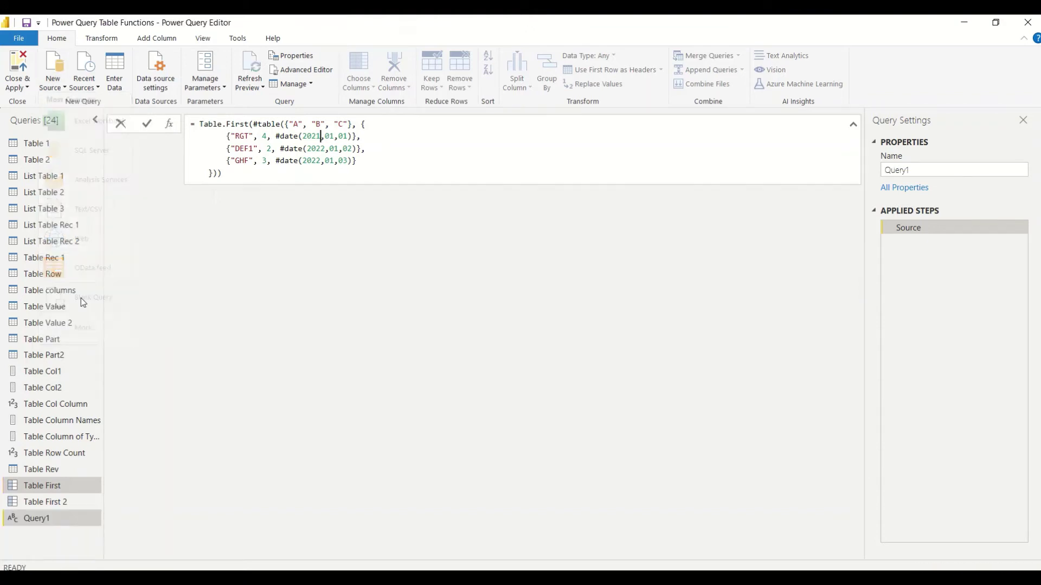
{"action": "double_click", "coordinate": [57, 519]}
{"action": "type", "text": "Tab"}
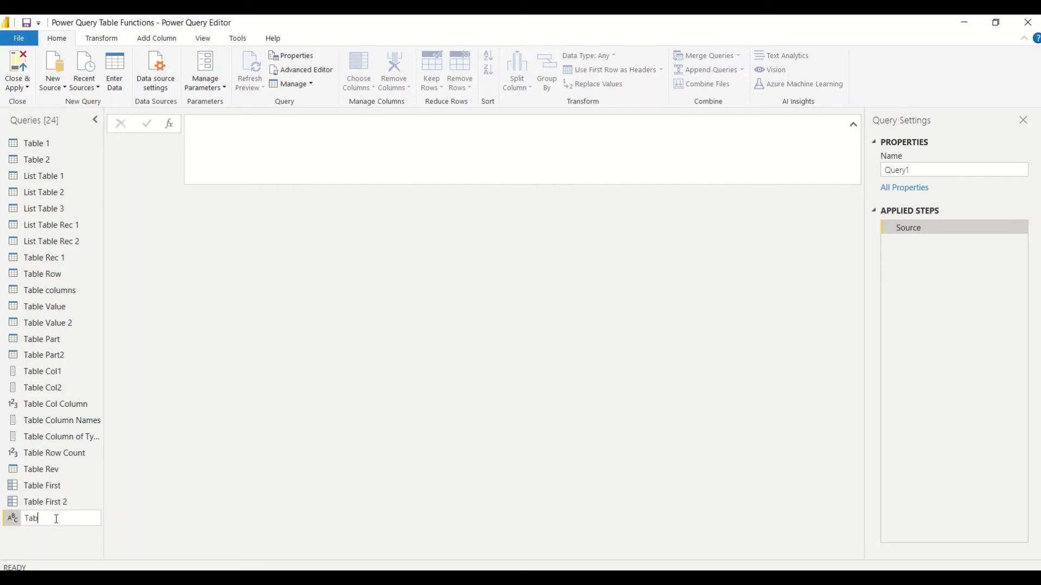
{"action": "type", "text": "le First N"}
{"action": "key", "text": "Return"}
Replace the Source value of Table First N with Table.FirstN of the copied #table expression and a count of 2 in the Advanced Editor, and apply it
{"action": "right_click", "coordinate": [70, 521]}
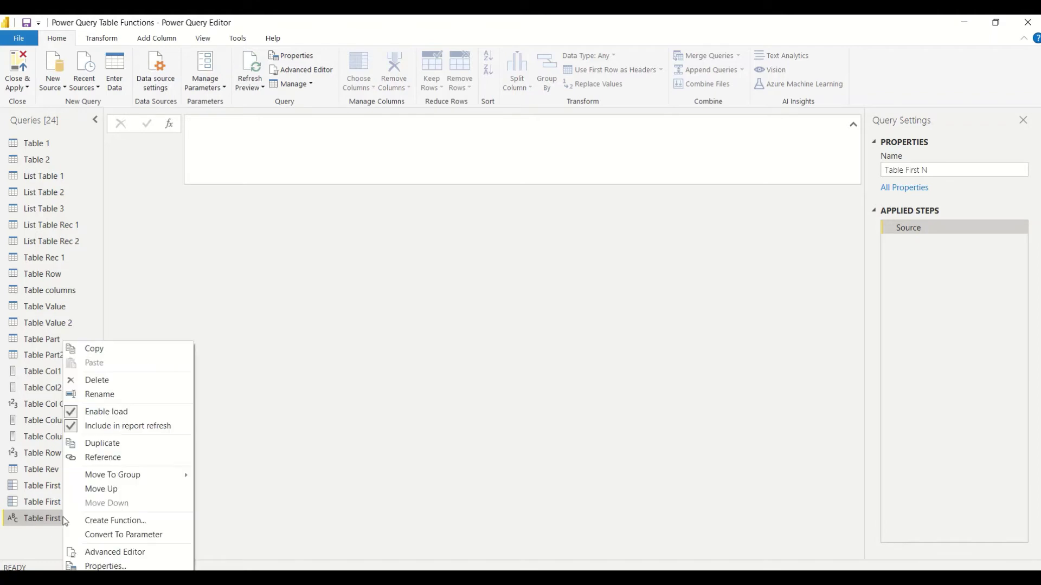
{"action": "left_click", "coordinate": [89, 550]}
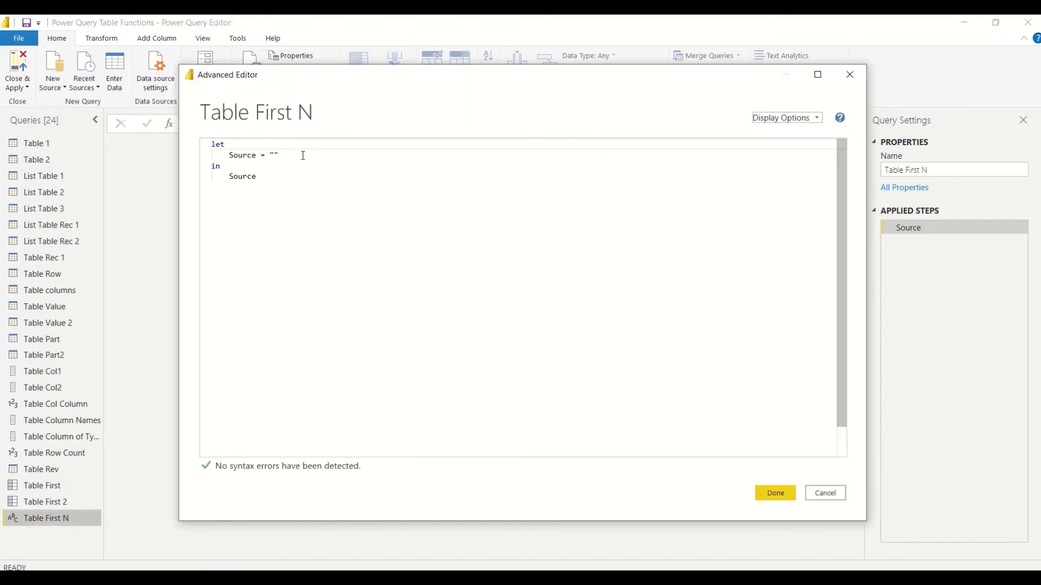
{"action": "left_click", "coordinate": [301, 156]}
{"action": "key", "text": "BackSpace"}
{"action": "key", "text": "BackSpace"}
{"action": "type", "text": "Ta"}
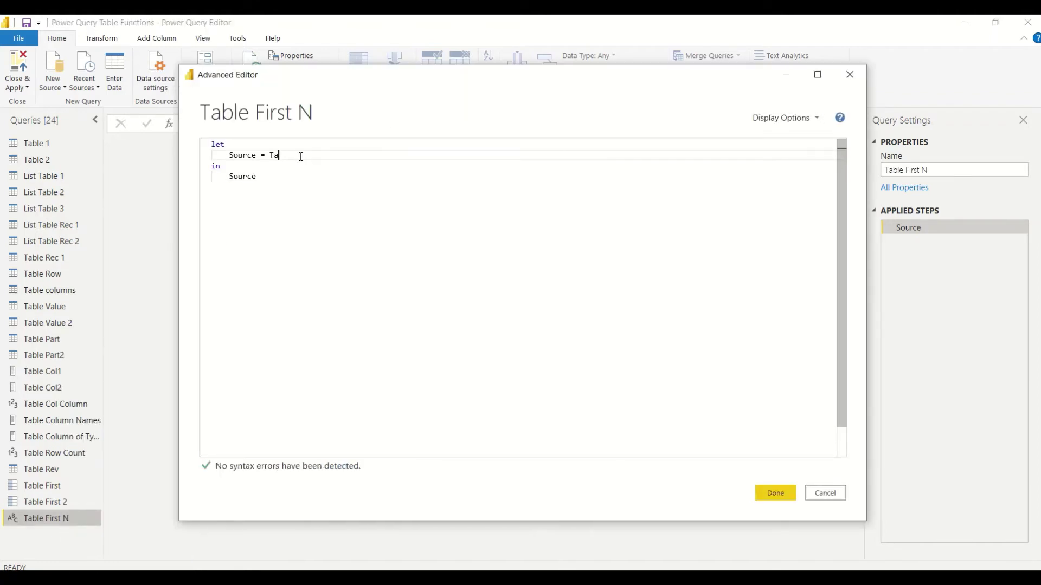
{"action": "type", "text": "ble."}
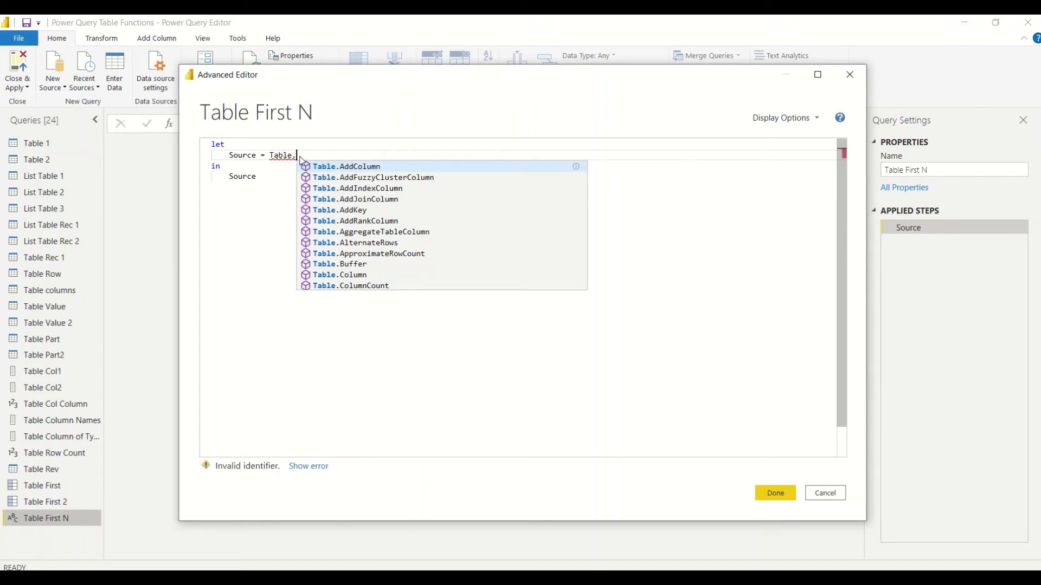
{"action": "type", "text": "FirstN"}
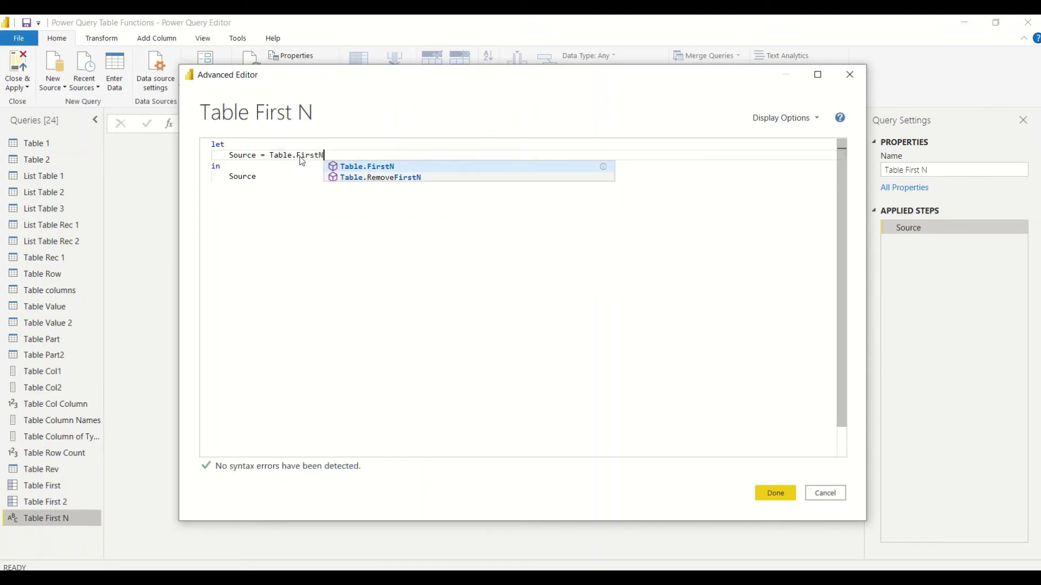
{"action": "type", "text": "("}
{"action": "key", "text": "ctrl+v"}
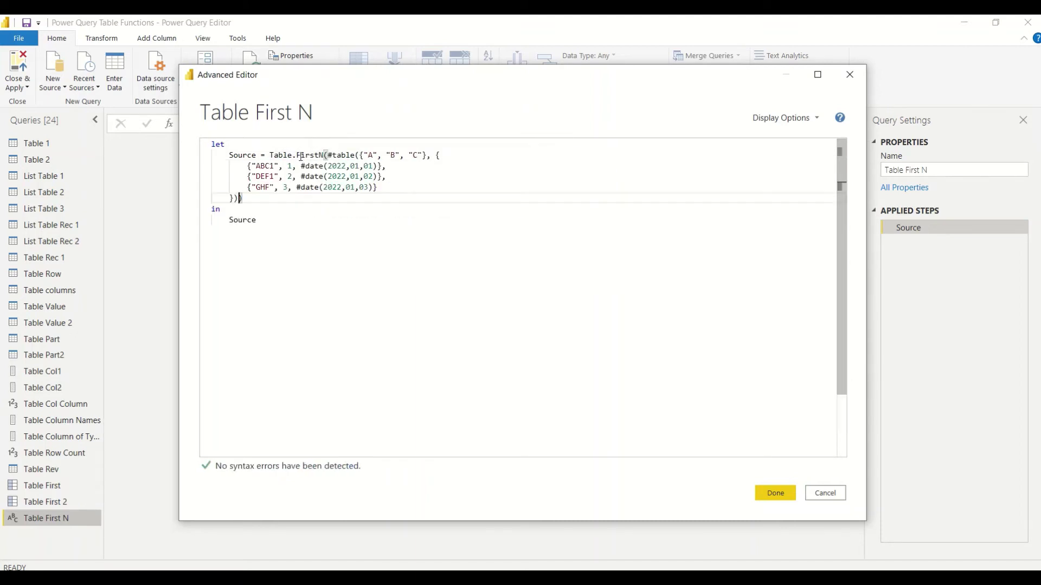
{"action": "type", "text": ",2"}
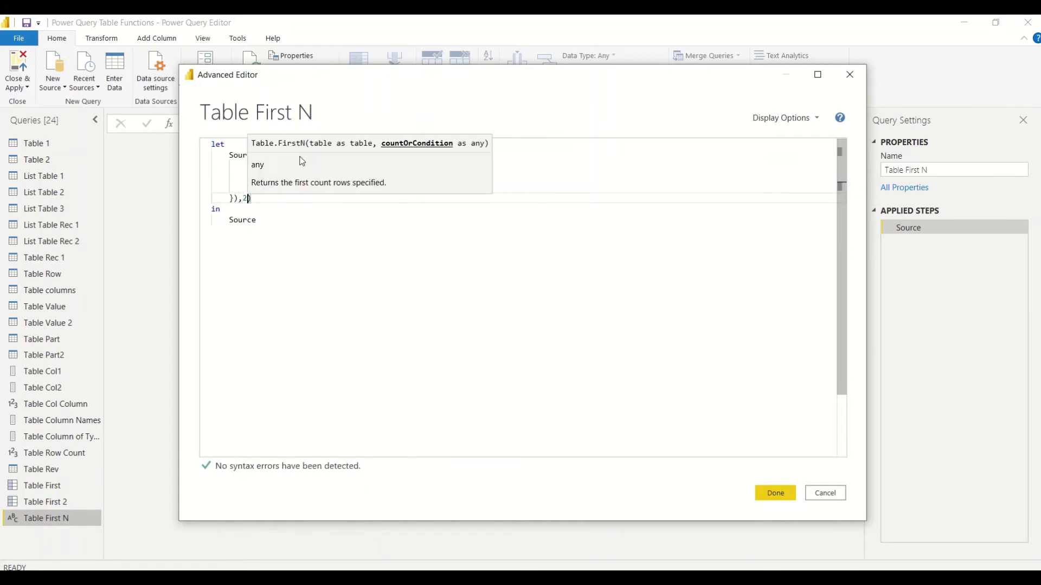
{"action": "left_click", "coordinate": [342, 240]}
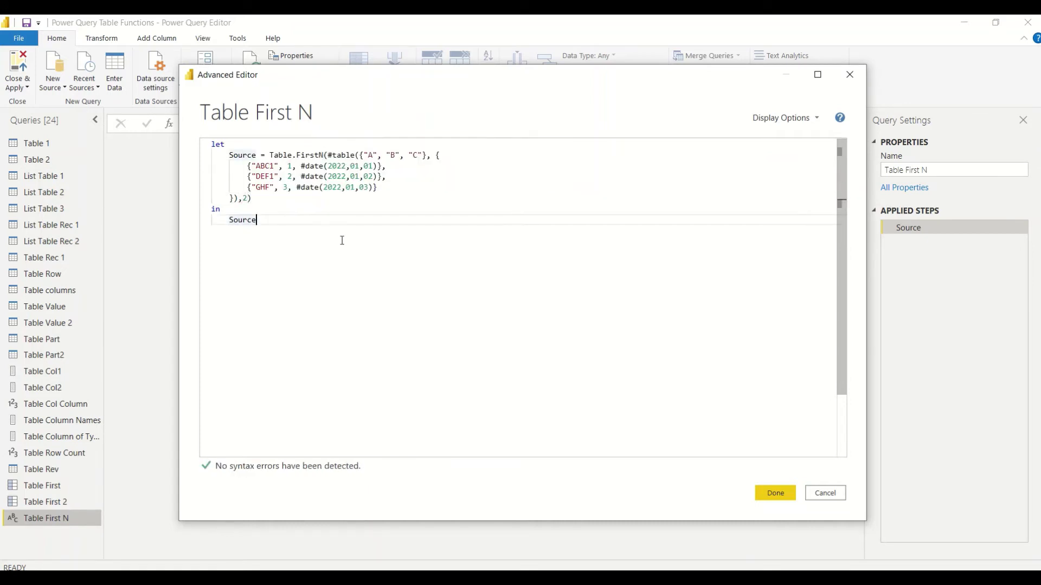
{"action": "left_click", "coordinate": [776, 493]}
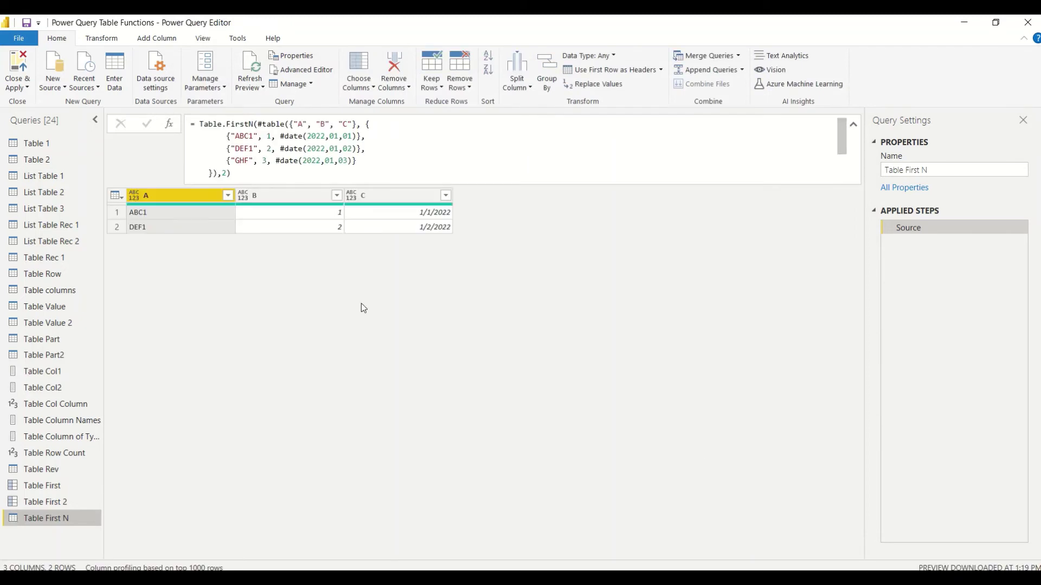
Try a row count of -1 in the Table.FirstN formula
{"action": "left_click", "coordinate": [227, 172]}
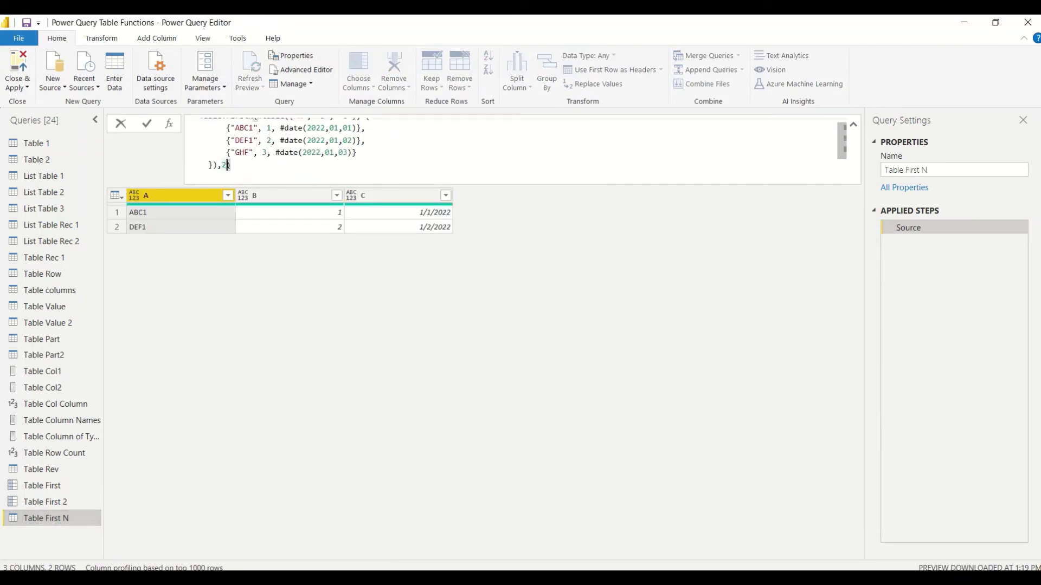
{"action": "type", "text": "-1"}
{"action": "key", "text": "Return"}
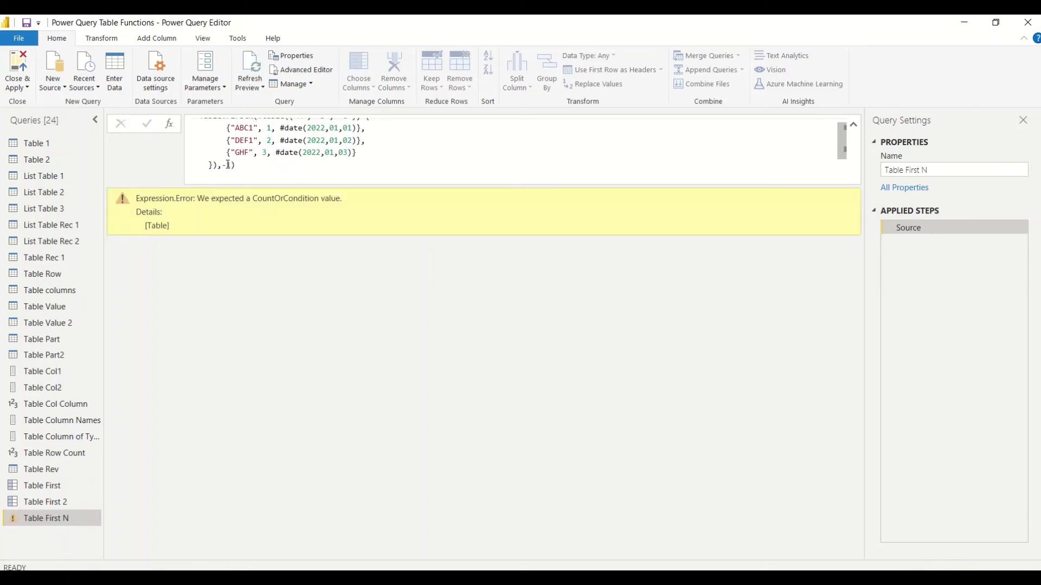
Try a row count of 0 in the Table.FirstN formula
{"action": "left_click", "coordinate": [228, 164]}
{"action": "left_click_drag", "start_coordinate": [227, 164], "coordinate": [231, 165]}
{"action": "type", "text": "0"}
{"action": "key", "text": "Return"}
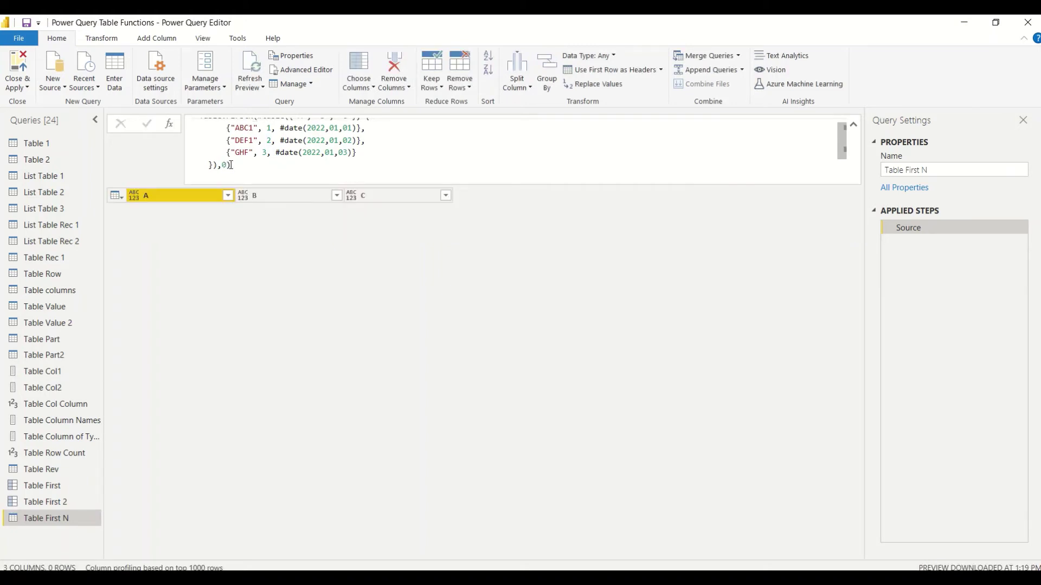
Try a row count of 1 in the Table.FirstN formula
{"action": "left_click", "coordinate": [228, 165]}
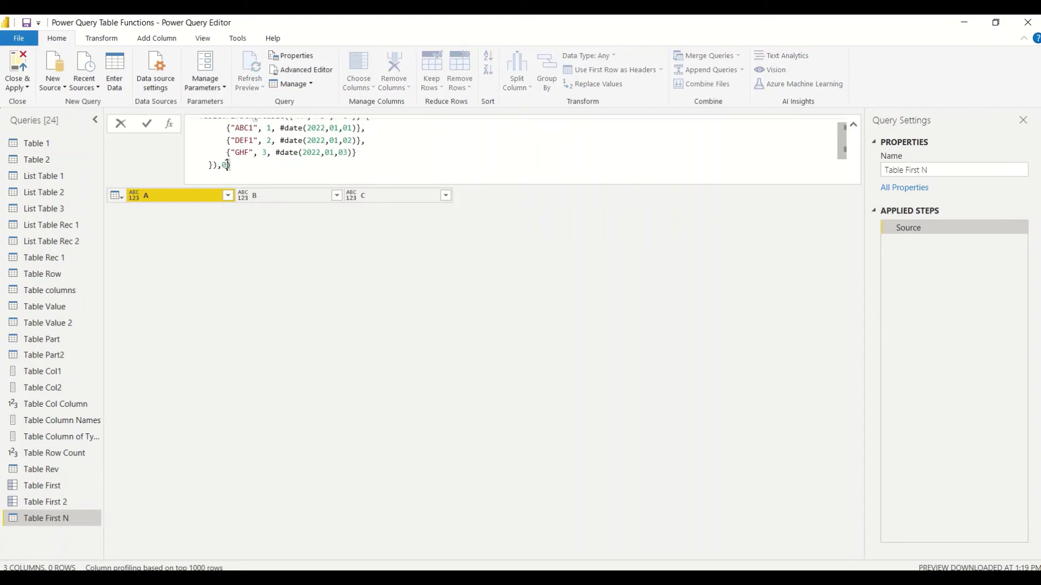
{"action": "double_click", "coordinate": [225, 164]}
{"action": "type", "text": "1"}
{"action": "key", "text": "Return"}
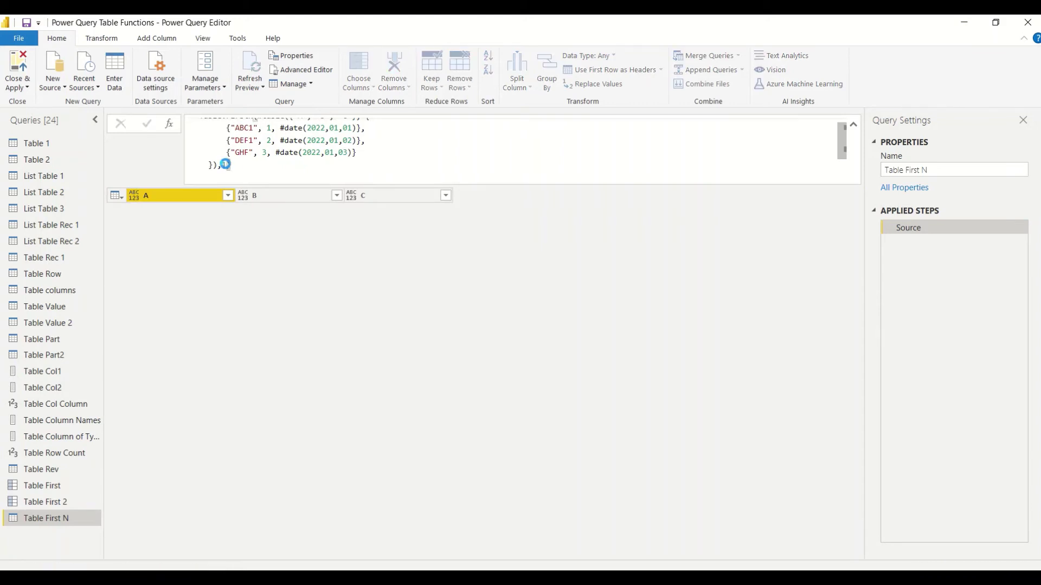
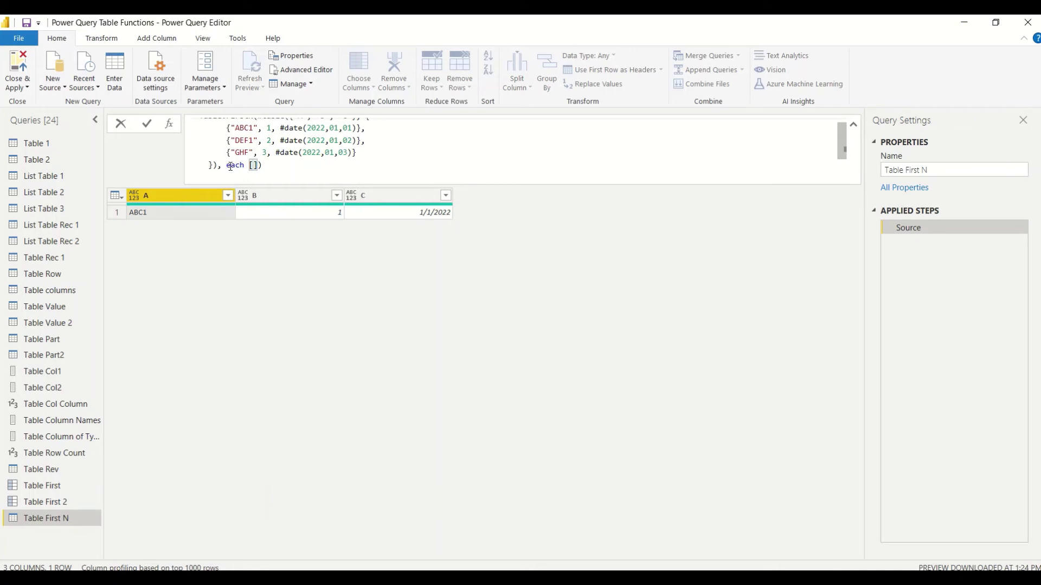
Replace the row count in the Table.FirstN formula with the condition each [B] <=2 and apply it
{"action": "type", "text": "] <=2"}
{"action": "key", "text": "Return"}
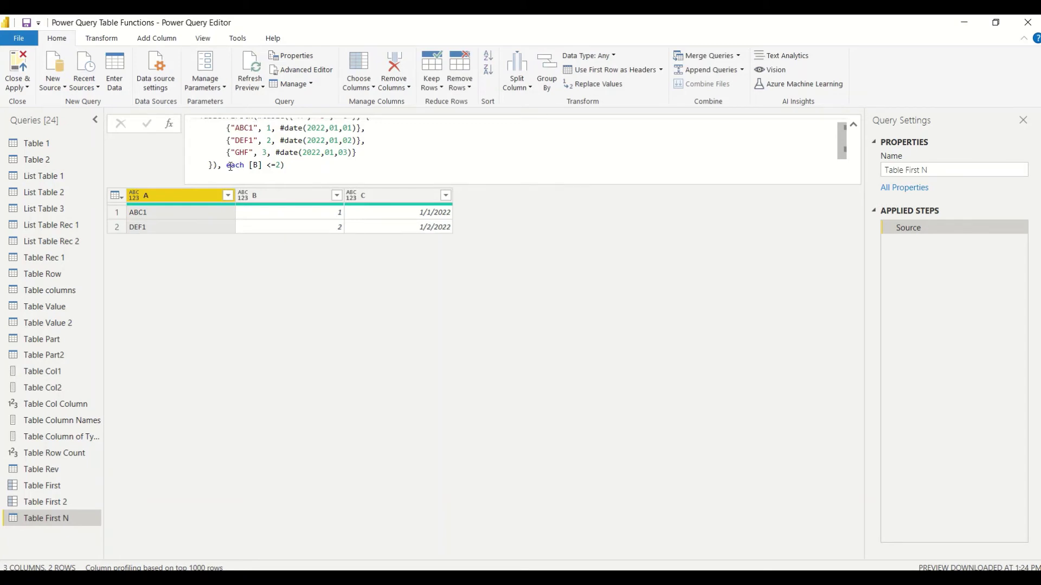
Change the comparison operator in the Table.FirstN condition to >= and apply the formula
{"action": "left_click", "coordinate": [266, 168]}
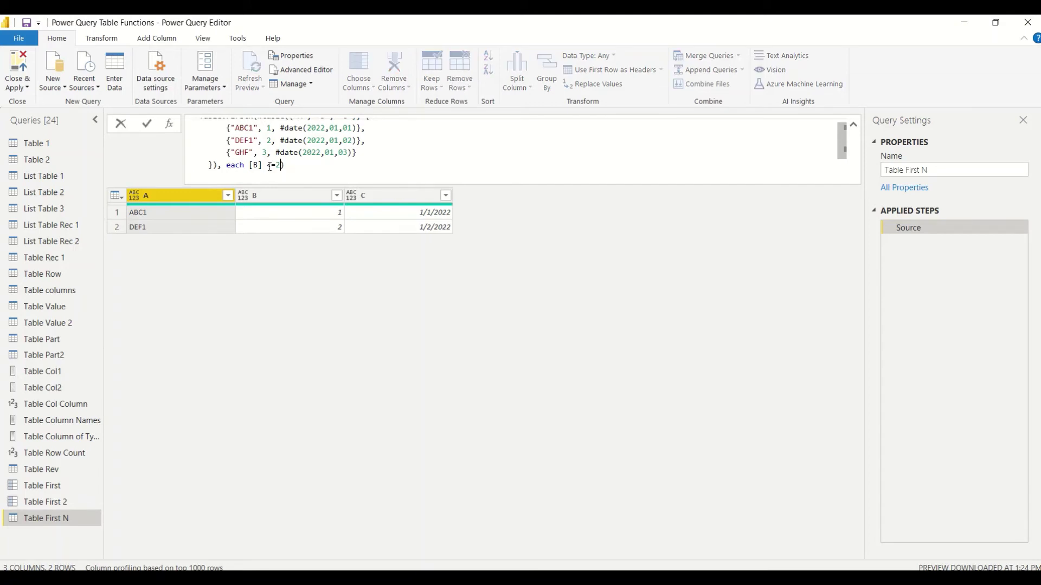
{"action": "key", "text": "BackSpace"}
{"action": "type", "text": ">"}
{"action": "key", "text": "Return"}
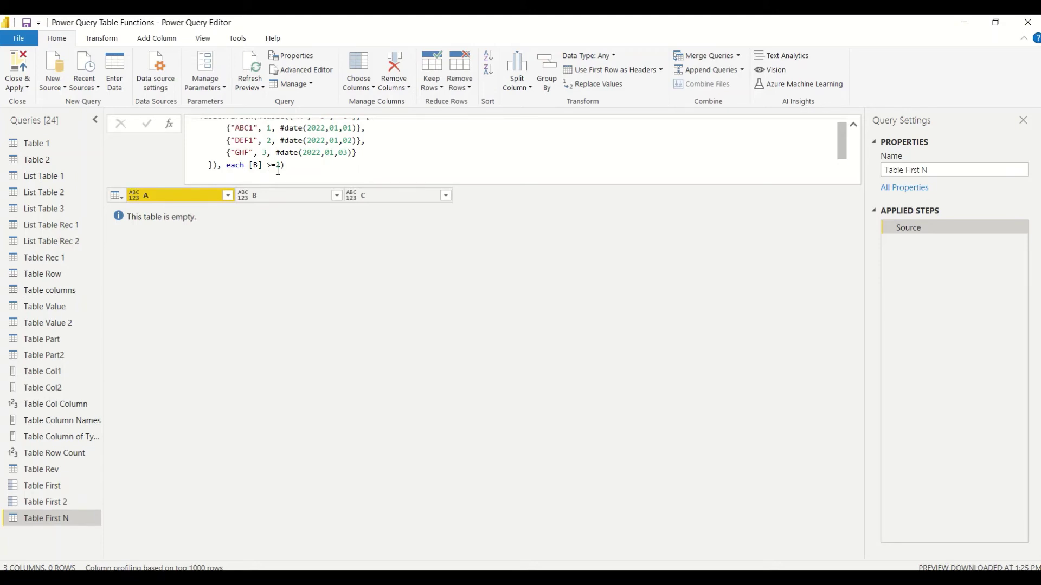
Set the comparison value in the Table.FirstN condition to 1 so it reads each [B] >=1
{"action": "double_click", "coordinate": [277, 165]}
{"action": "type", "text": "1"}
{"action": "key", "text": "Return"}
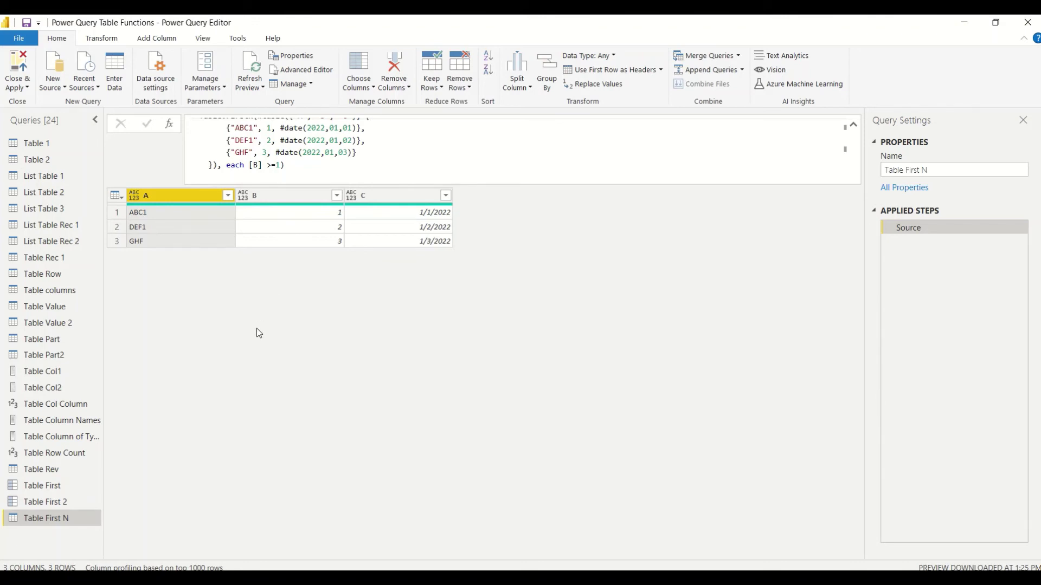
Create a new blank query and name it Table First Value
{"action": "left_click", "coordinate": [54, 91]}
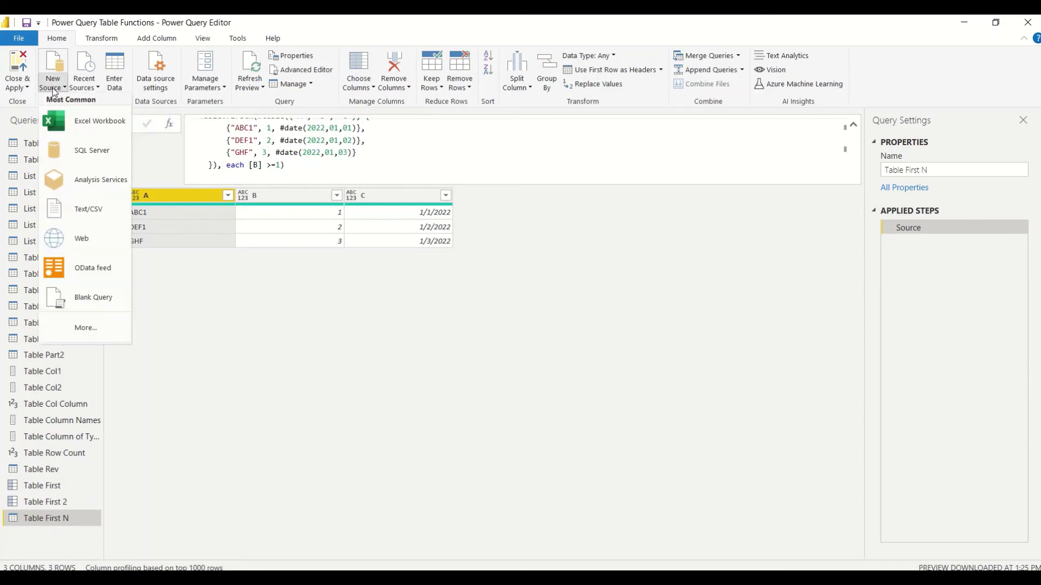
{"action": "left_click", "coordinate": [86, 299]}
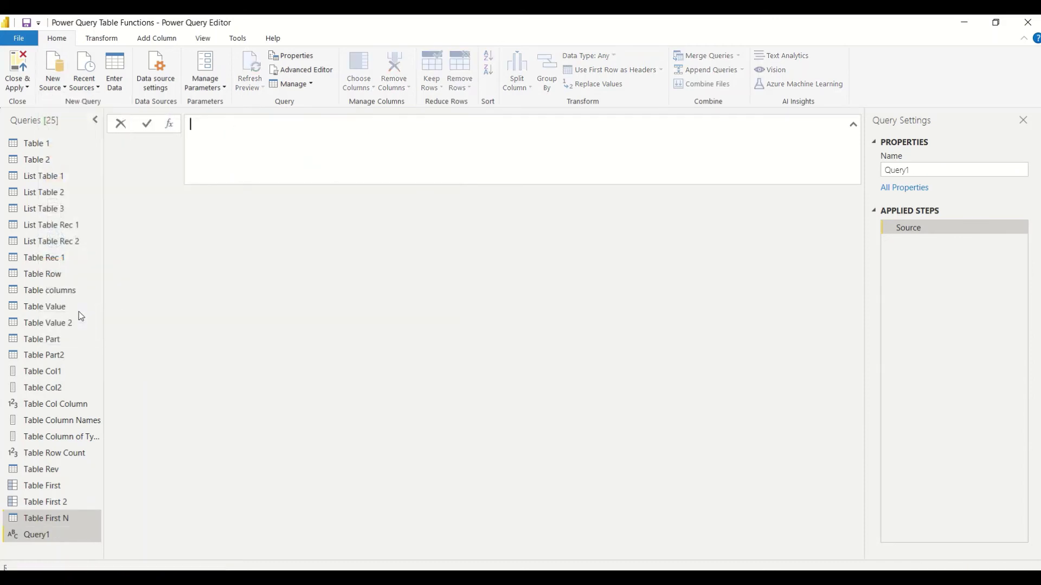
{"action": "double_click", "coordinate": [52, 534]}
{"action": "type", "text": "Ta"}
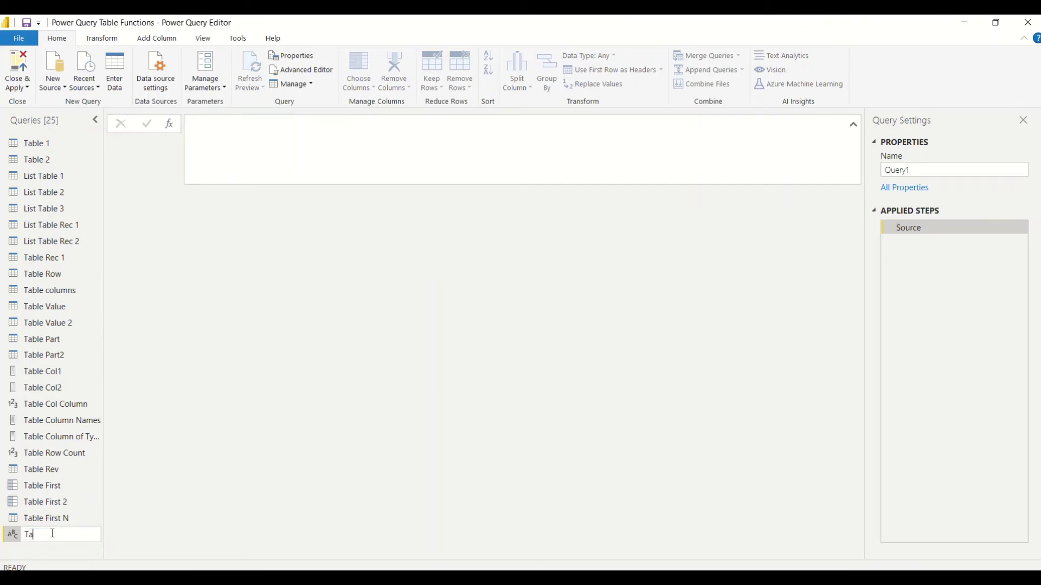
{"action": "type", "text": "ble First Value"}
{"action": "key", "text": "Return"}
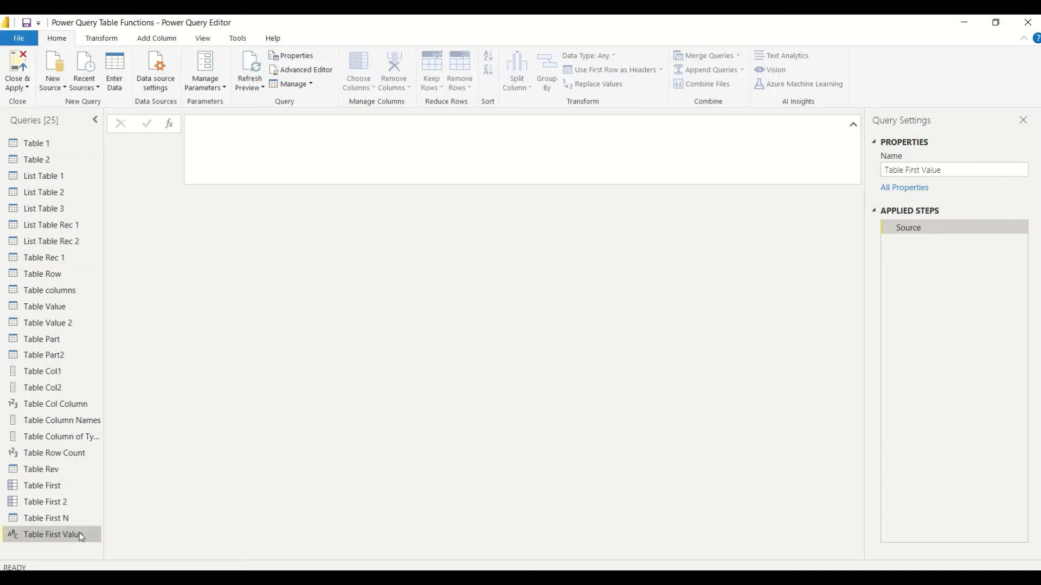
Replace the Source value of Table First Value with Table.FirstValue(#"Table 1") in the Advanced Editor and apply it
{"action": "right_click", "coordinate": [79, 532]}
{"action": "left_click", "coordinate": [95, 548]}
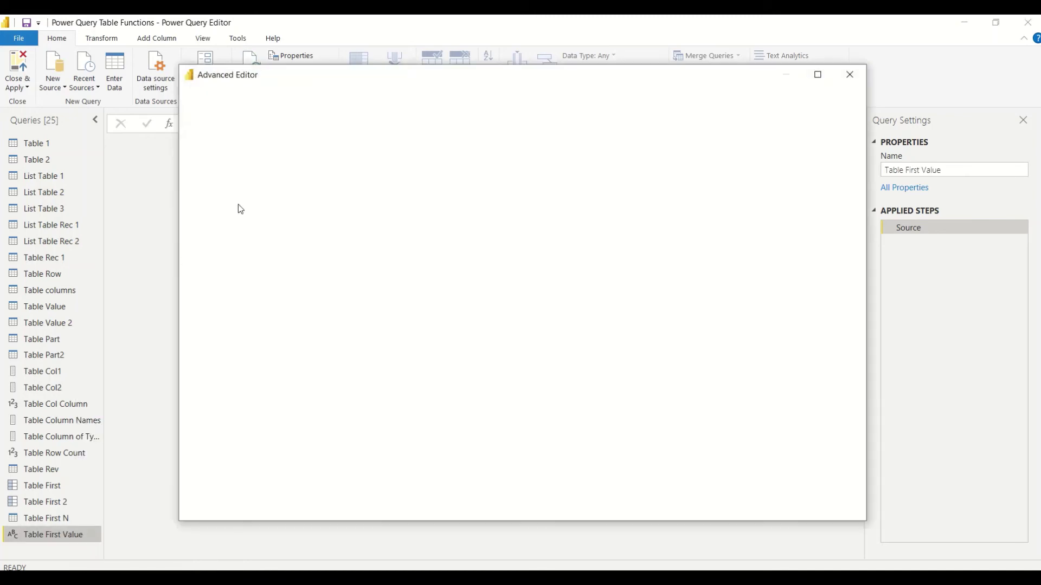
{"action": "double_click", "coordinate": [274, 155]}
{"action": "type", "text": "Table.Fir"}
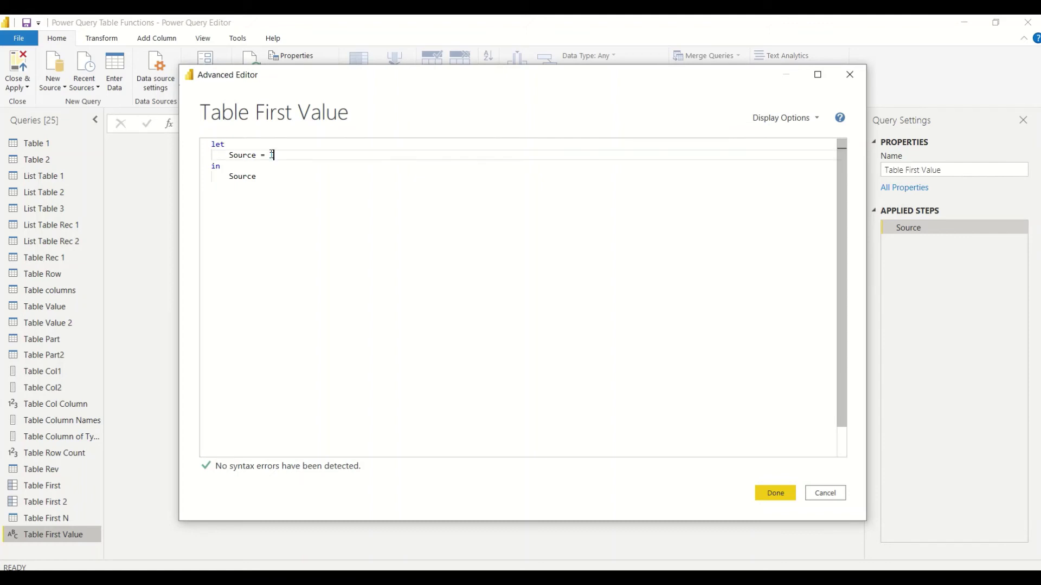
{"action": "type", "text": "s"}
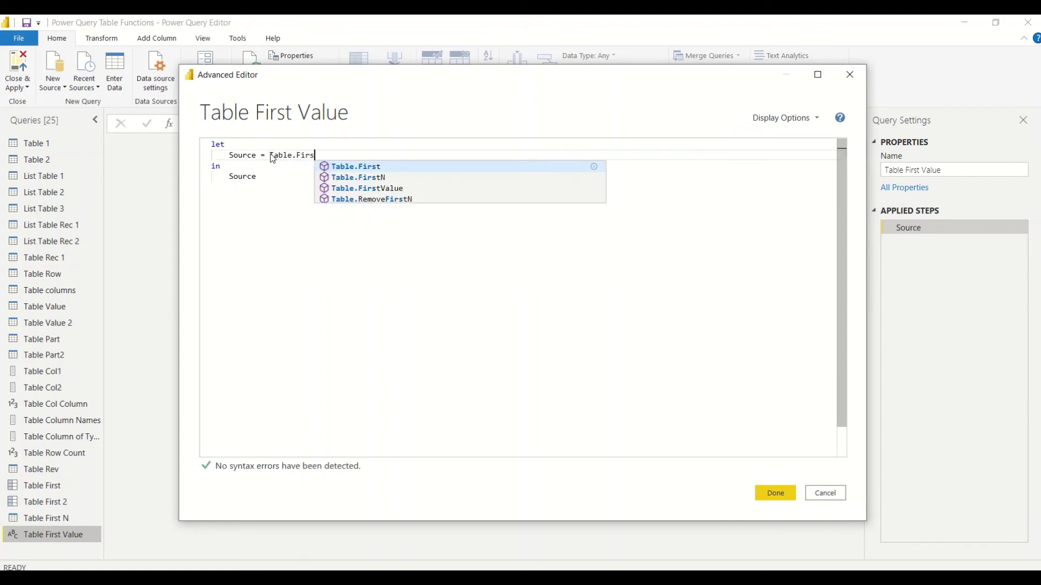
{"action": "type", "text": "tV"}
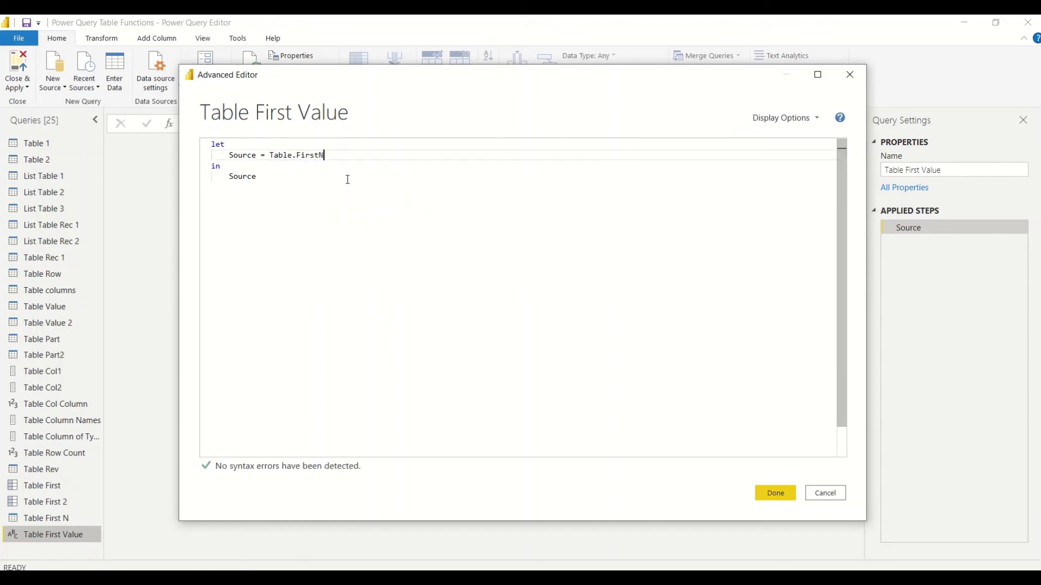
{"action": "type", "text": "a"}
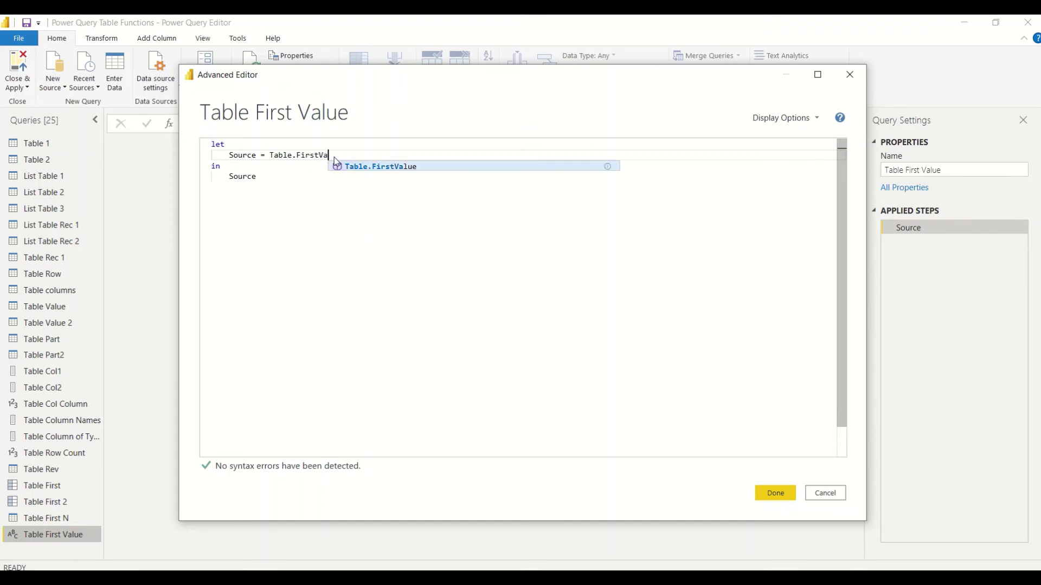
{"action": "left_click", "coordinate": [360, 165]}
{"action": "type", "text": "(#\""}
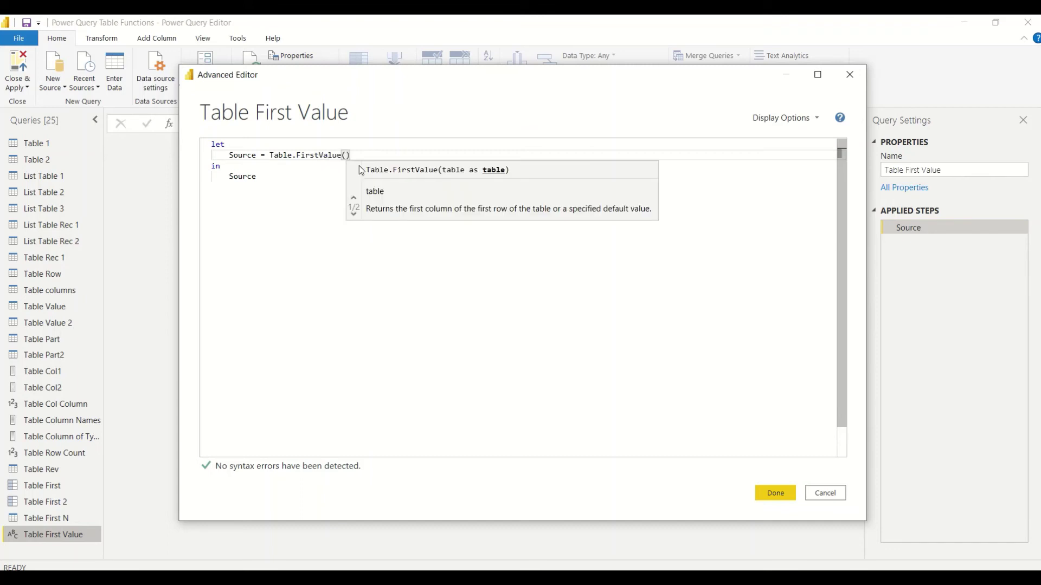
{"action": "type", "text": "Table 1"}
{"action": "key", "text": "Tab"}
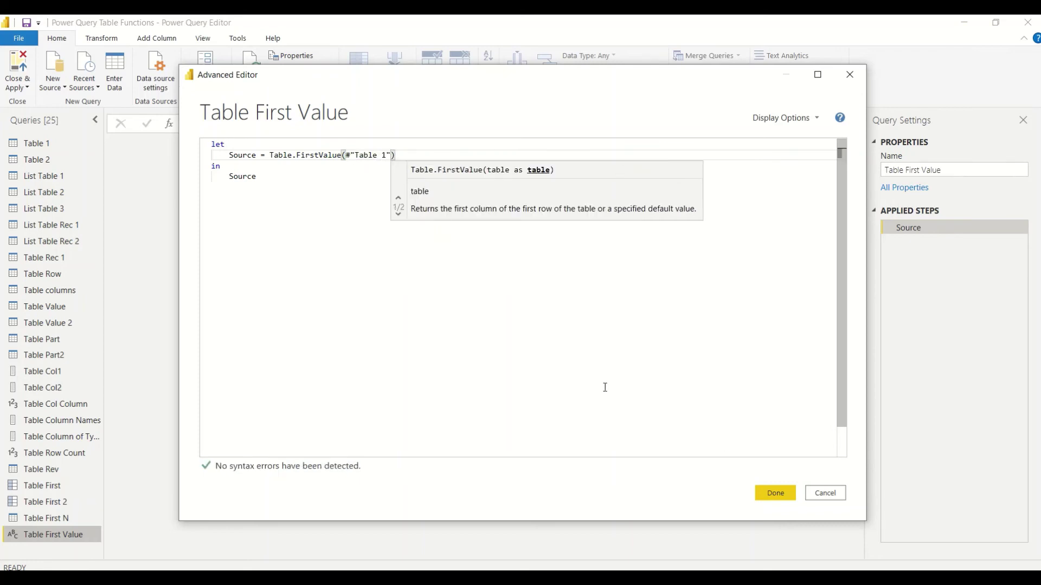
{"action": "left_click", "coordinate": [781, 497]}
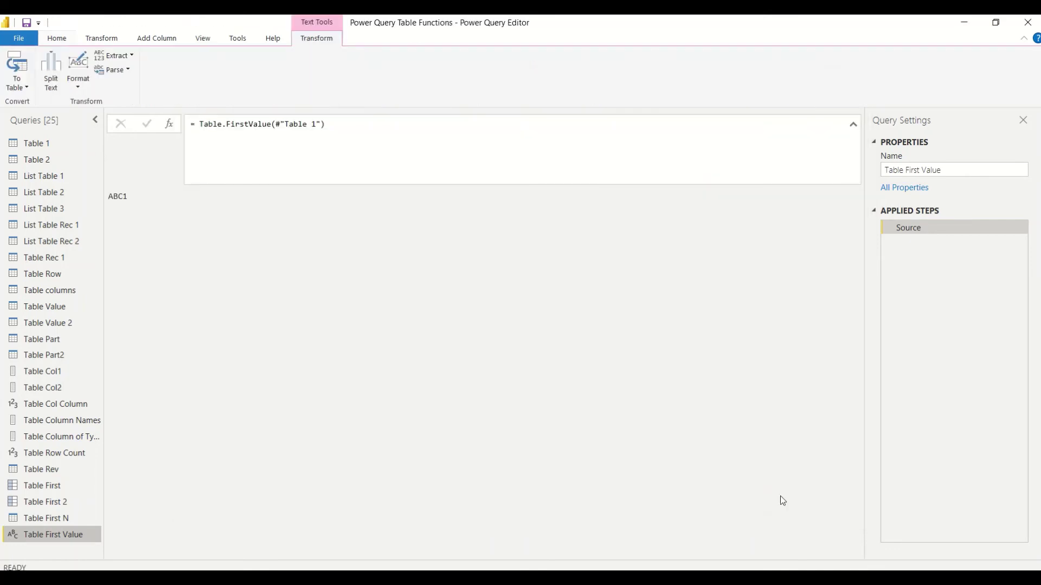
Look over Table 1 and Table 2, then change the Table First Value formula to Table.FirstValue(#"Table 2") and apply it
{"action": "left_click", "coordinate": [37, 145]}
{"action": "left_click", "coordinate": [64, 161]}
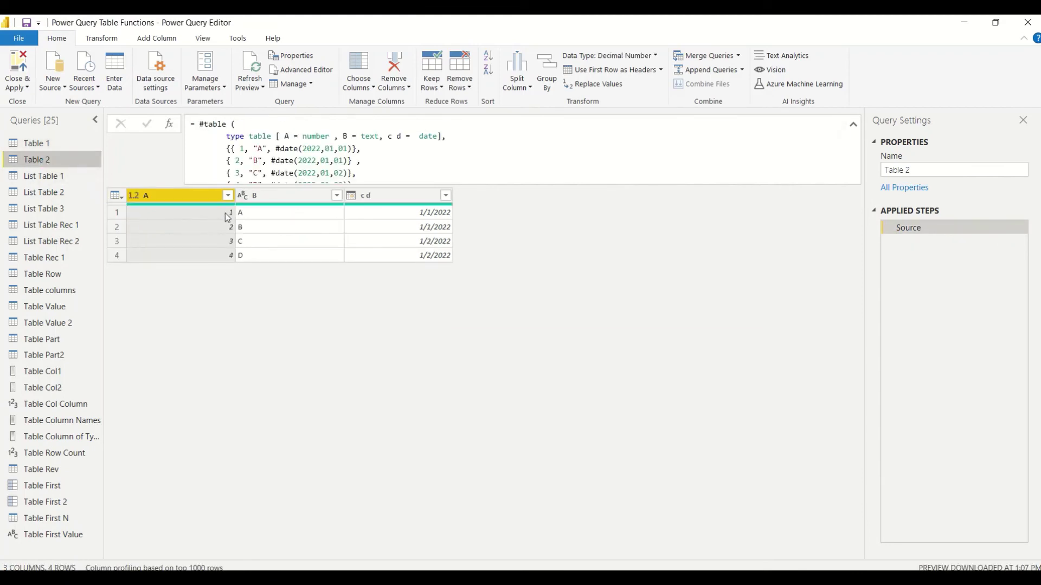
{"action": "left_click", "coordinate": [72, 535]}
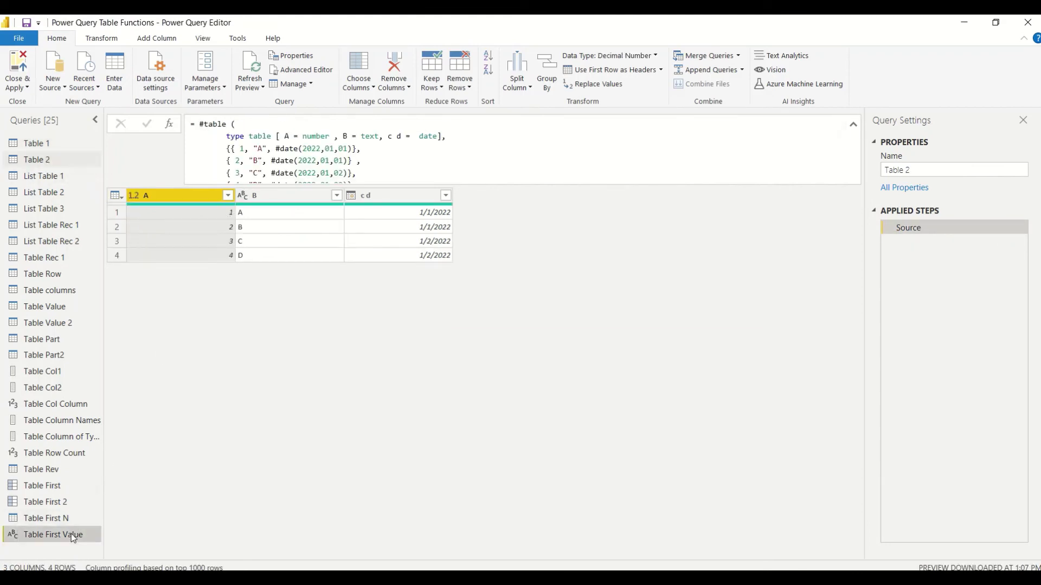
{"action": "double_click", "coordinate": [314, 125]}
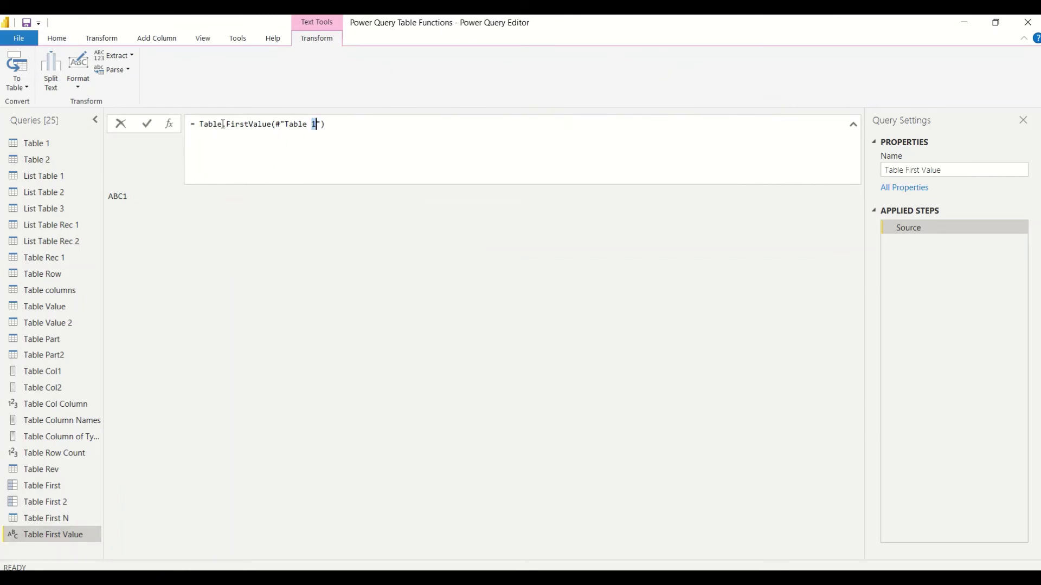
{"action": "type", "text": "2"}
{"action": "key", "text": "Return"}
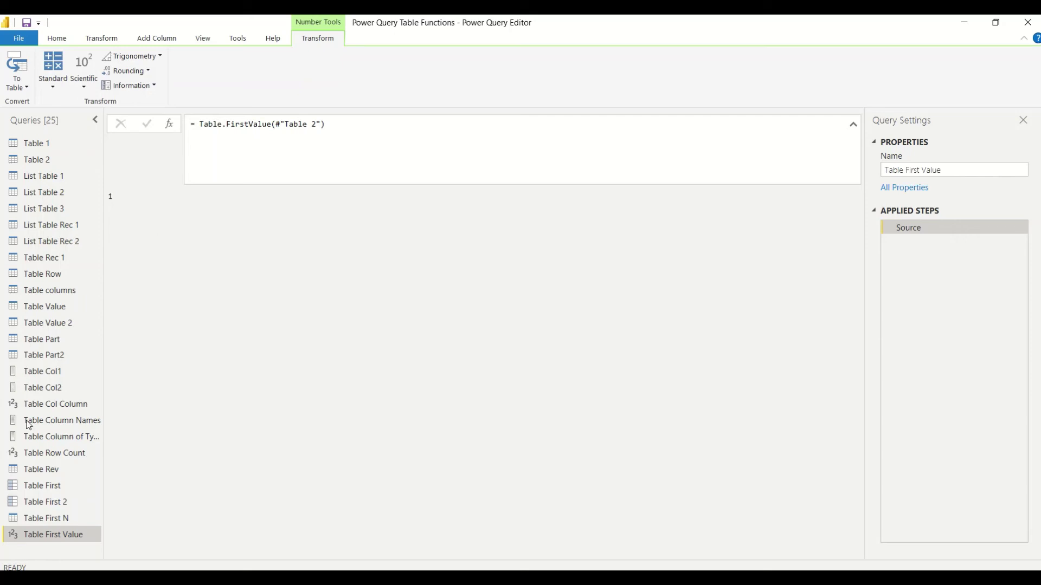
Open the Table First N query in the Advanced Editor and add a variable line _records =2 above Source
{"action": "left_click", "coordinate": [54, 518]}
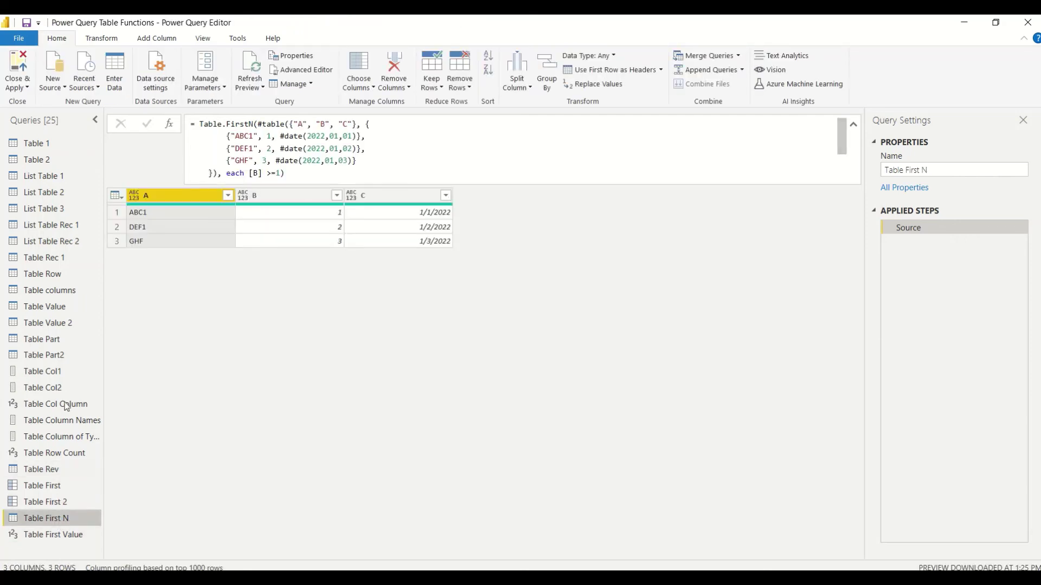
{"action": "left_click", "coordinate": [282, 173]}
{"action": "left_click_drag", "start_coordinate": [282, 164], "coordinate": [244, 169]}
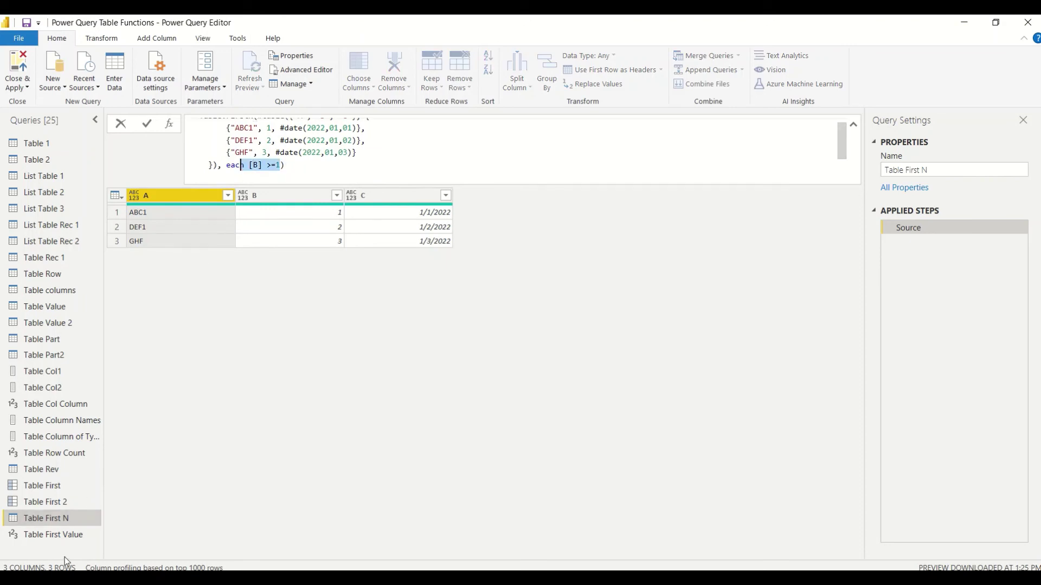
{"action": "right_click", "coordinate": [53, 518]}
{"action": "left_click", "coordinate": [91, 554]}
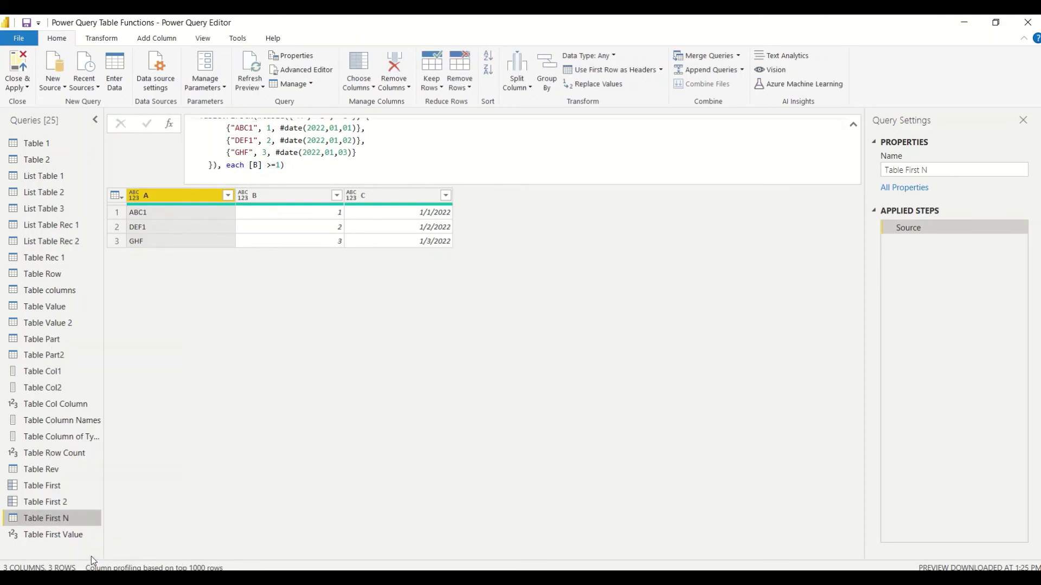
{"action": "left_click", "coordinate": [231, 157]}
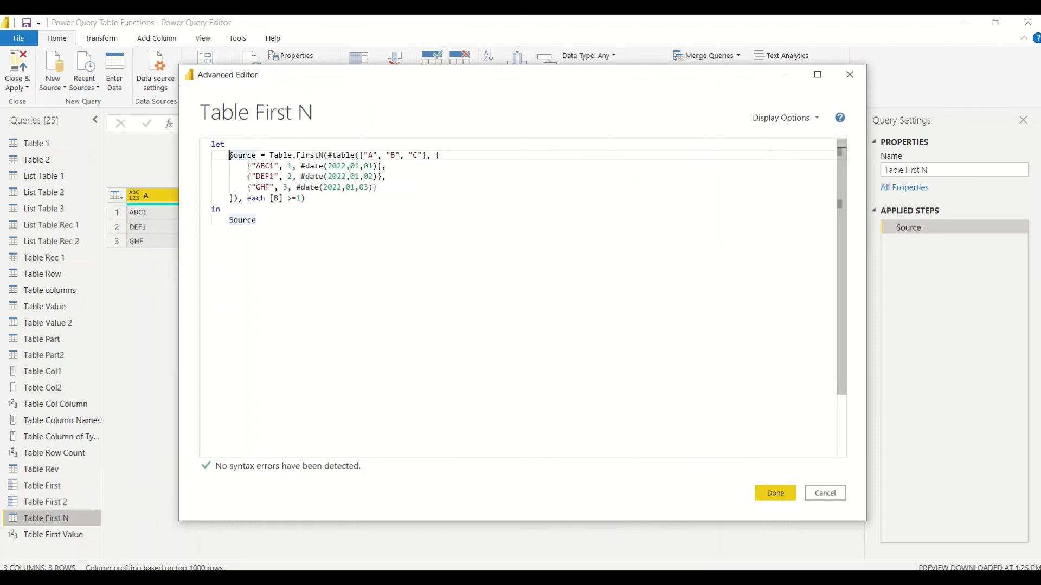
{"action": "key", "text": "Return"}
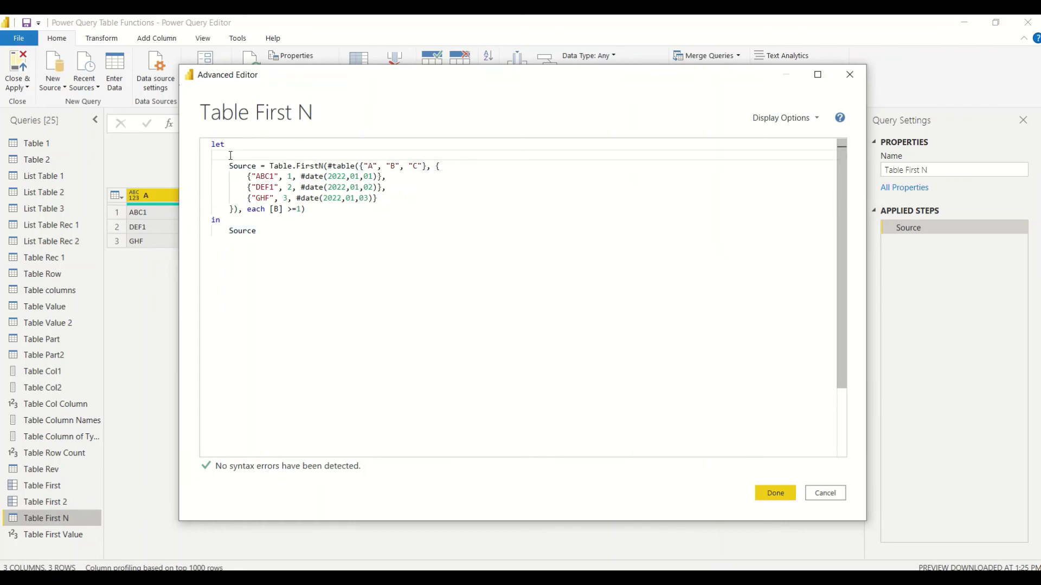
{"action": "type", "text": "a"}
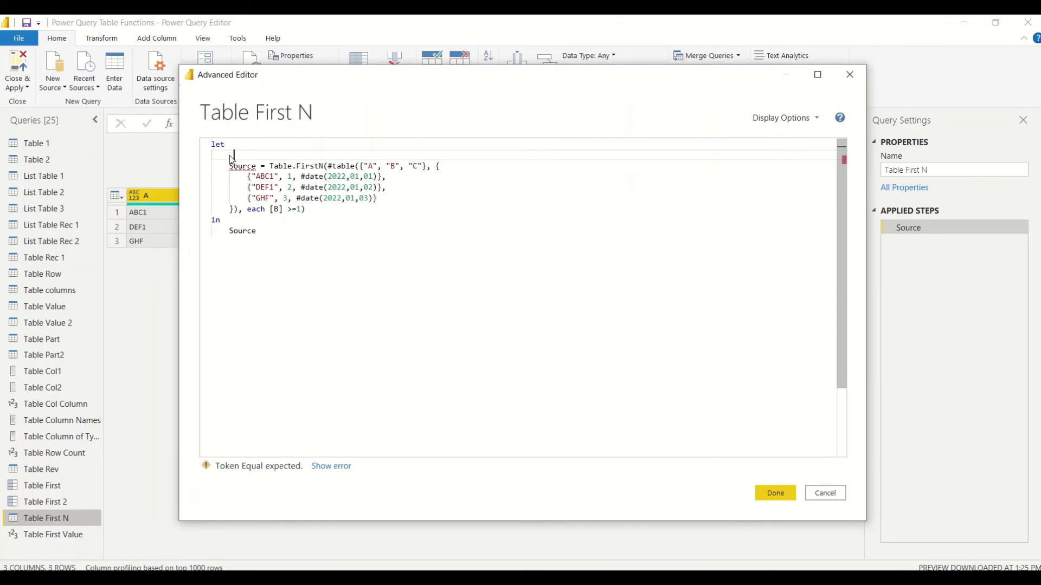
{"action": "type", "text": "records"}
{"action": "left_click", "coordinate": [216, 166]}
{"action": "left_click", "coordinate": [284, 158]}
{"action": "type", "text": "=2"}
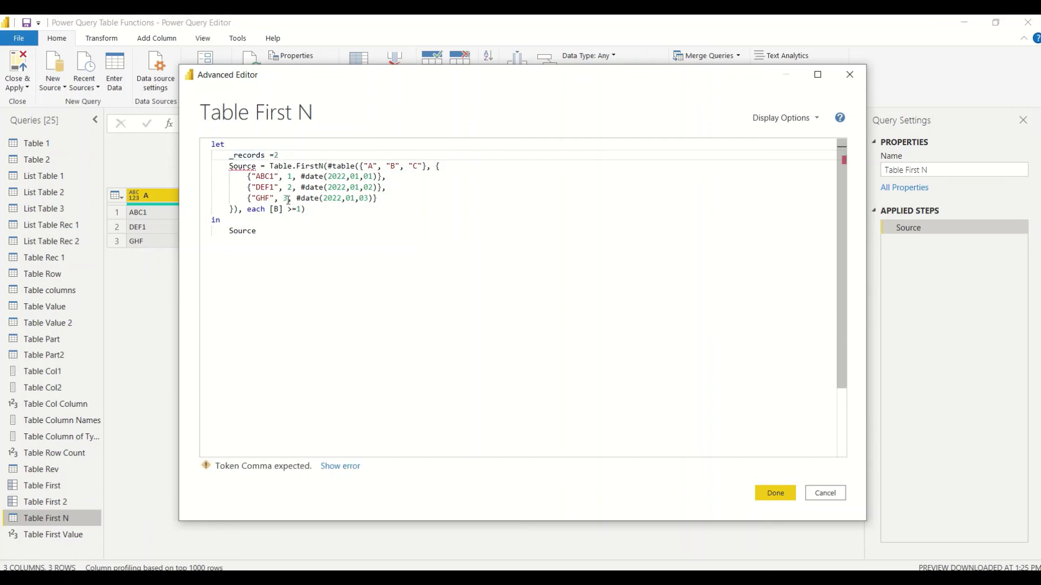
Replace the each [B] >=1 condition with _records, end the variable line with a comma, and apply the query code
{"action": "left_click_drag", "start_coordinate": [301, 209], "coordinate": [248, 209]}
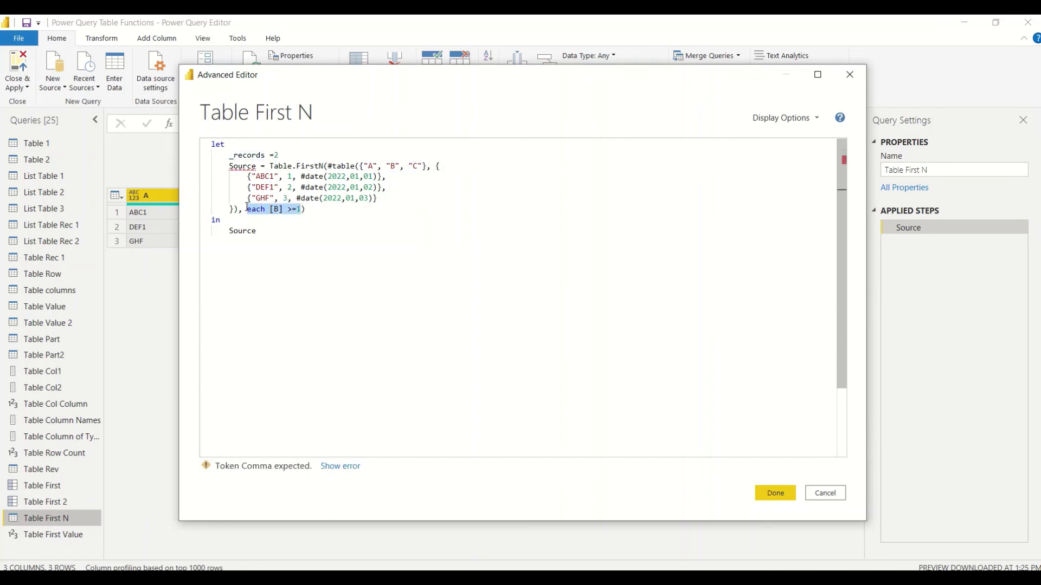
{"action": "key", "text": "Delete"}
{"action": "left_click", "coordinate": [293, 155]}
{"action": "type", "text": ","}
{"action": "double_click", "coordinate": [248, 155]}
{"action": "key", "text": "ctrl+c"}
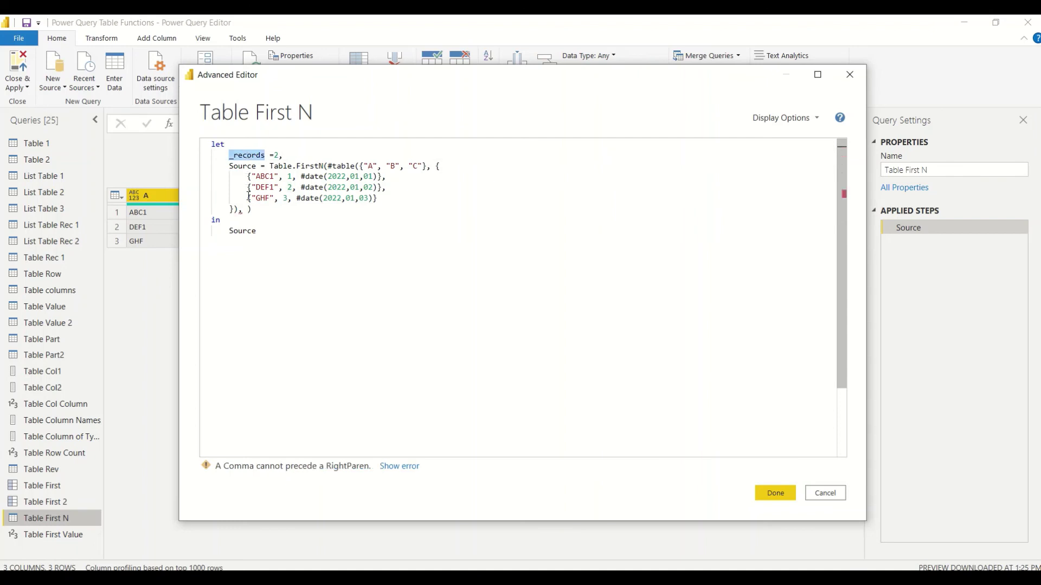
{"action": "left_click", "coordinate": [249, 210]}
{"action": "key", "text": "ctrl+v"}
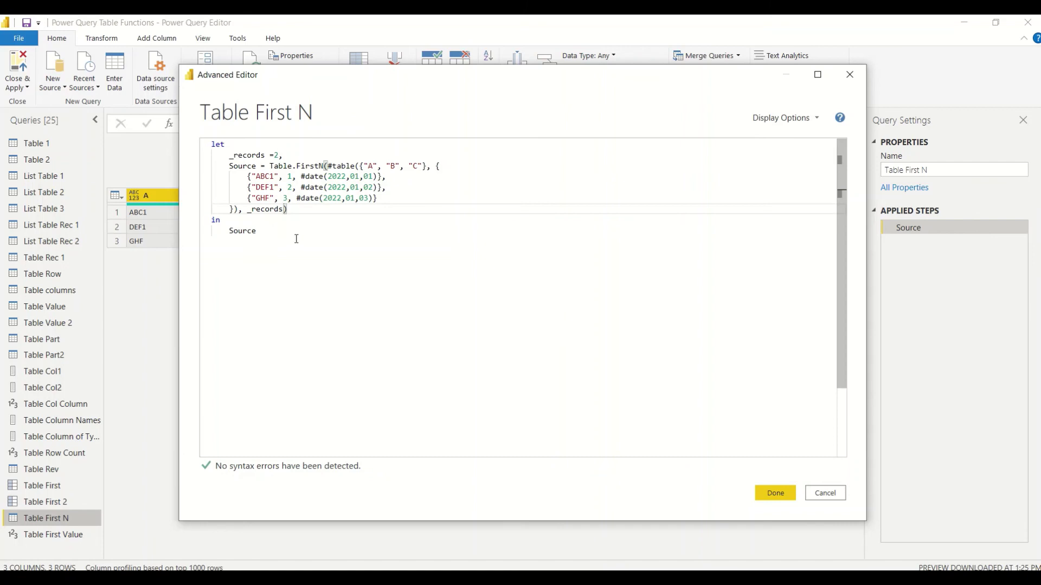
{"action": "left_click", "coordinate": [250, 154]}
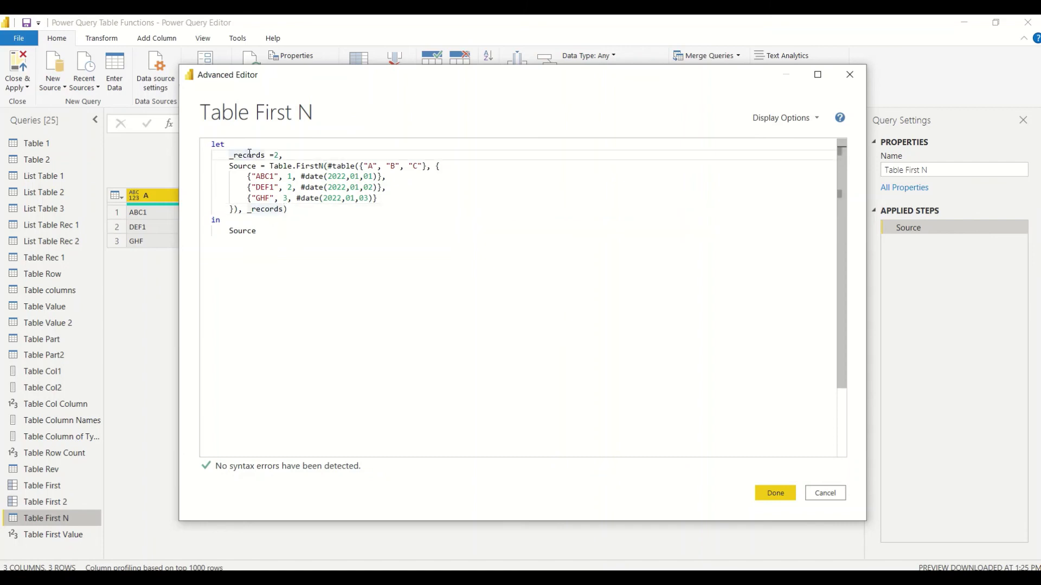
{"action": "double_click", "coordinate": [267, 209]}
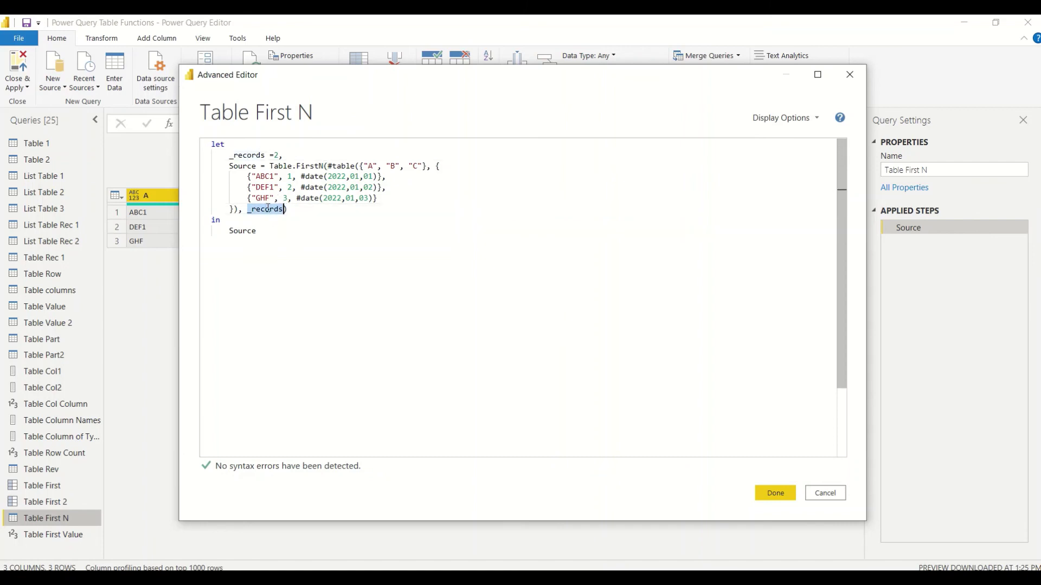
{"action": "left_click", "coordinate": [776, 493]}
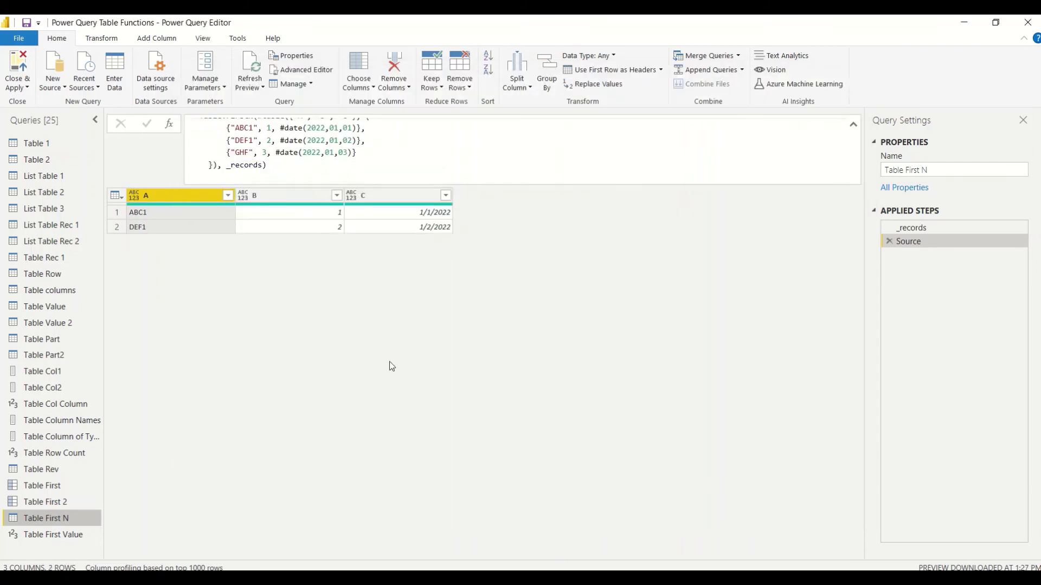
Create a new query parameter and name it NoRec
{"action": "left_click", "coordinate": [211, 88]}
{"action": "left_click", "coordinate": [211, 104]}
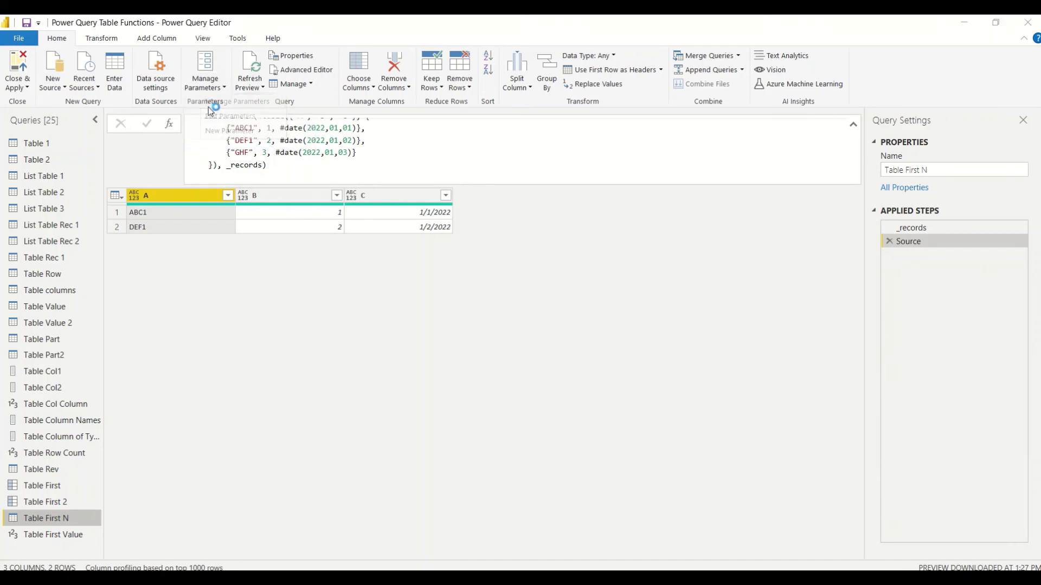
{"action": "left_click", "coordinate": [465, 122]}
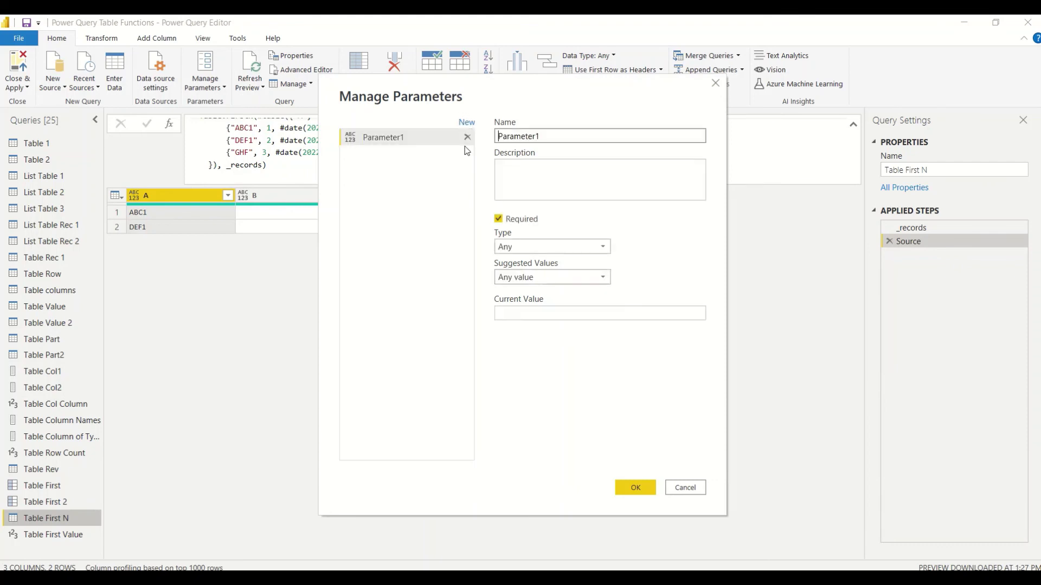
{"action": "double_click", "coordinate": [526, 140]}
{"action": "type", "text": "NoR"}
{"action": "key", "text": "BackSpace"}
{"action": "type", "text": "Rec"}
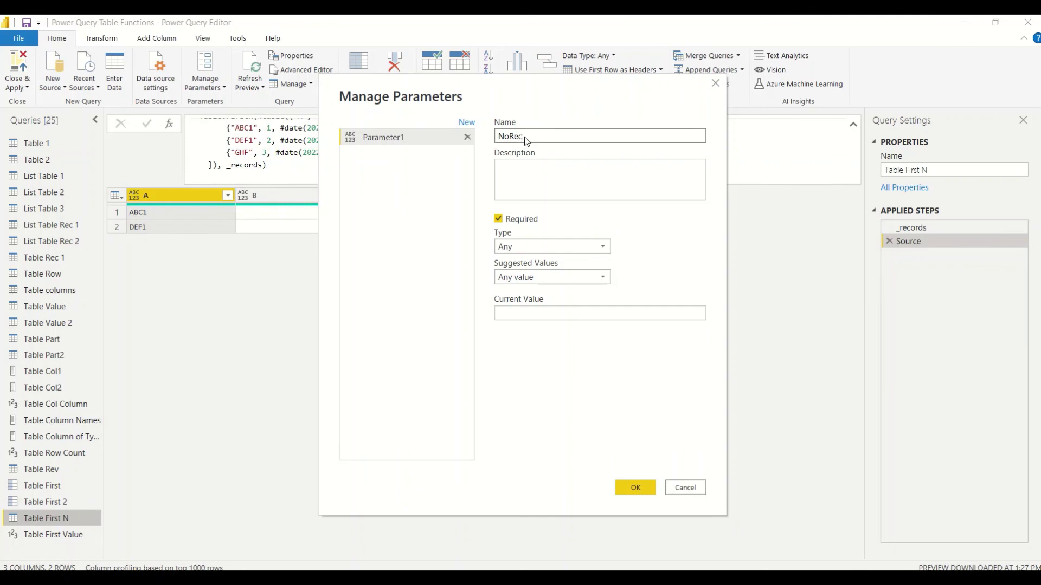
Set the NoRec parameter to type Decimal Number, suggested values Any value and current value 1, and save it
{"action": "left_click", "coordinate": [535, 248]}
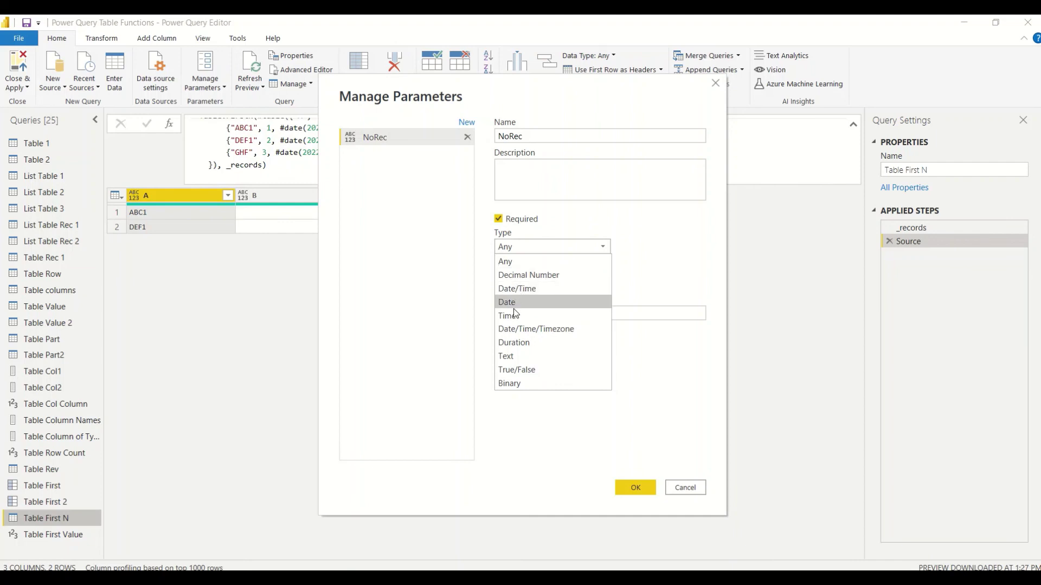
{"action": "left_click", "coordinate": [518, 277]}
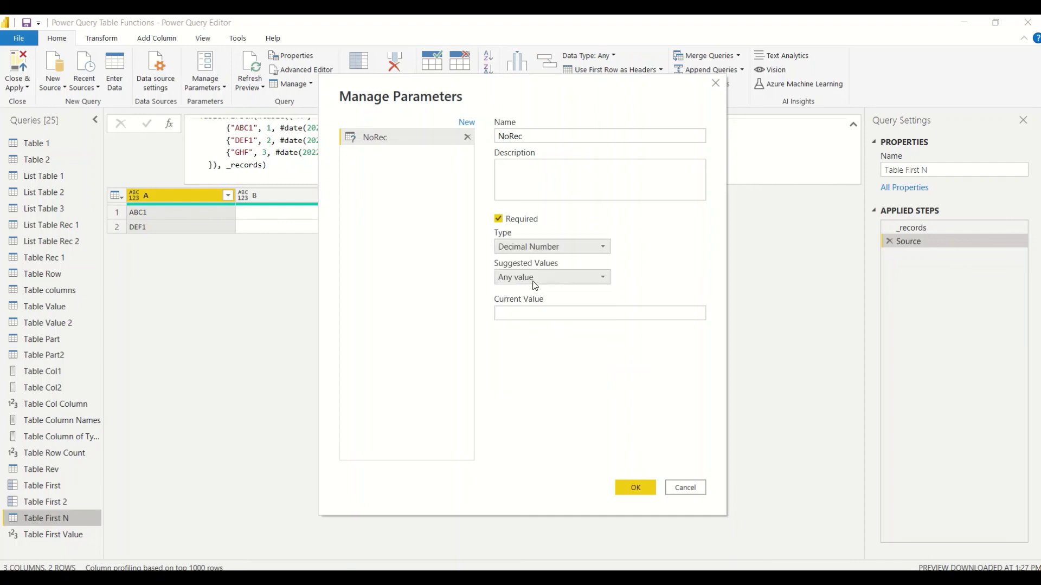
{"action": "left_click", "coordinate": [533, 279]}
{"action": "left_click", "coordinate": [532, 289]}
{"action": "left_click", "coordinate": [530, 312]}
{"action": "type", "text": "1"}
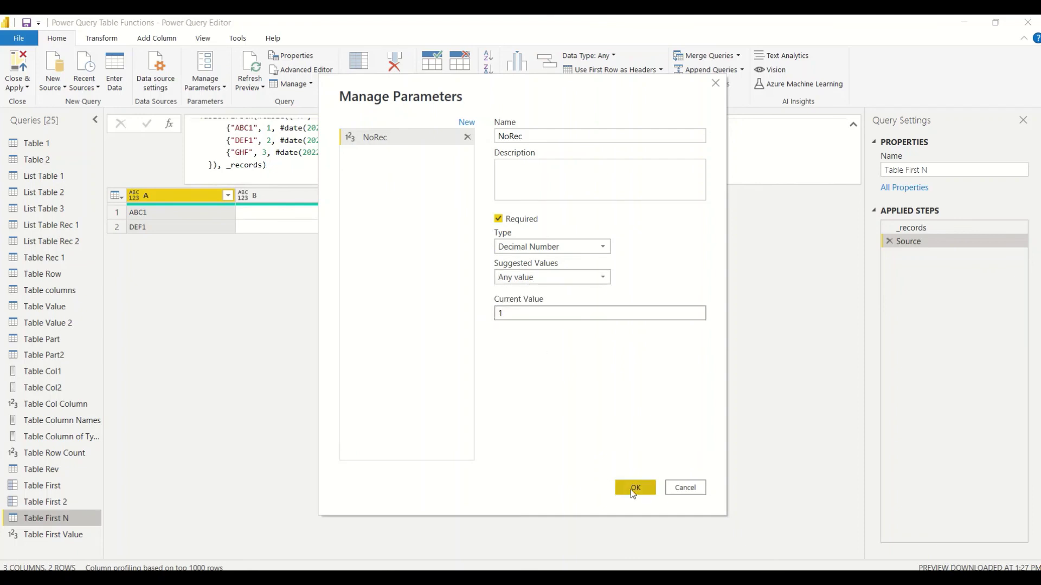
{"action": "left_click", "coordinate": [633, 487]}
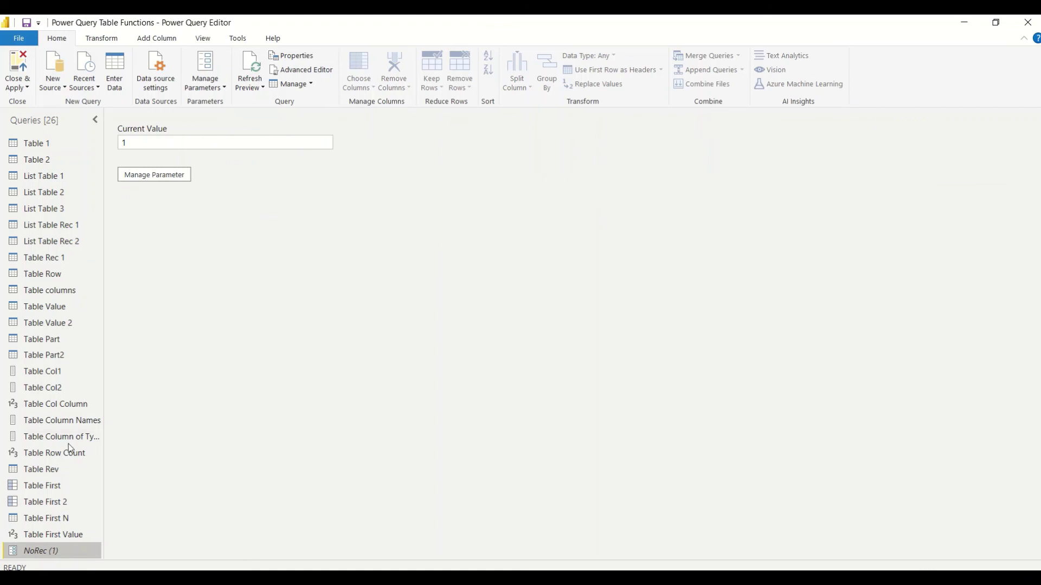
Replace _records with the NoRec parameter as the count argument in the Table First N formula and apply it
{"action": "left_click", "coordinate": [46, 536]}
{"action": "left_click", "coordinate": [53, 518]}
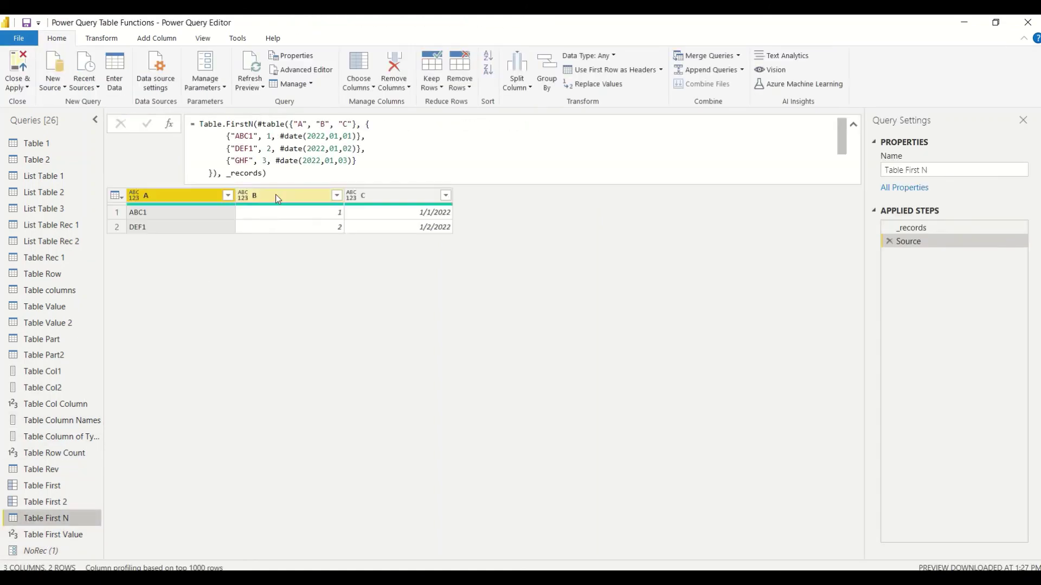
{"action": "left_click", "coordinate": [244, 173]}
{"action": "double_click", "coordinate": [240, 166]}
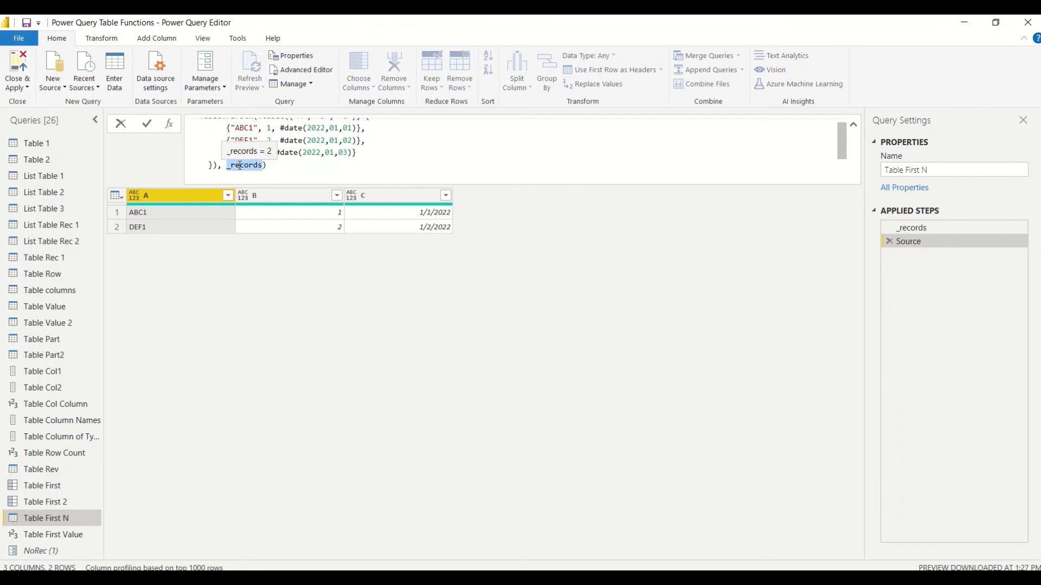
{"action": "type", "text": "No"}
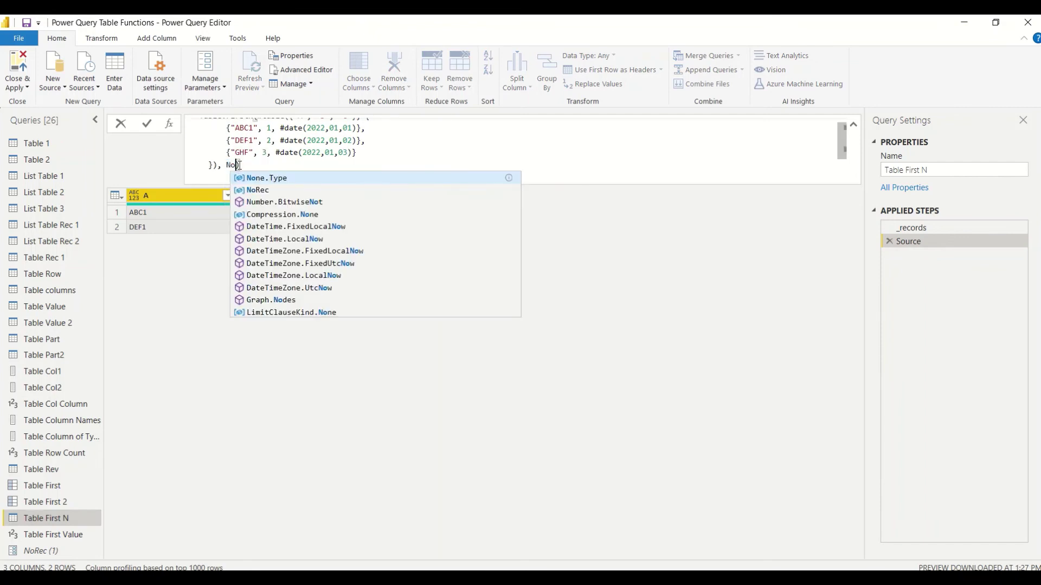
{"action": "left_click", "coordinate": [258, 189]}
{"action": "key", "text": "Return"}
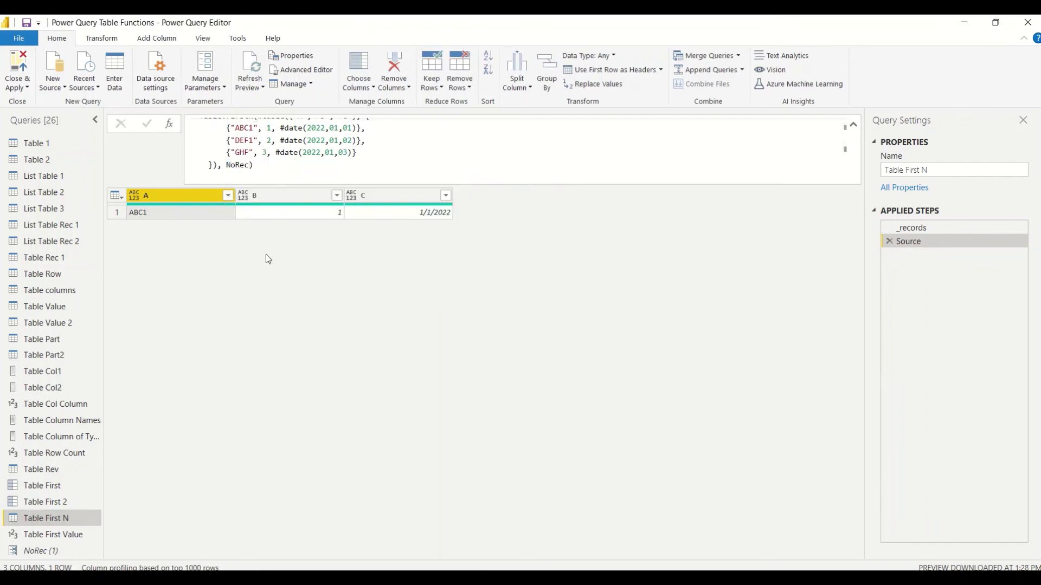